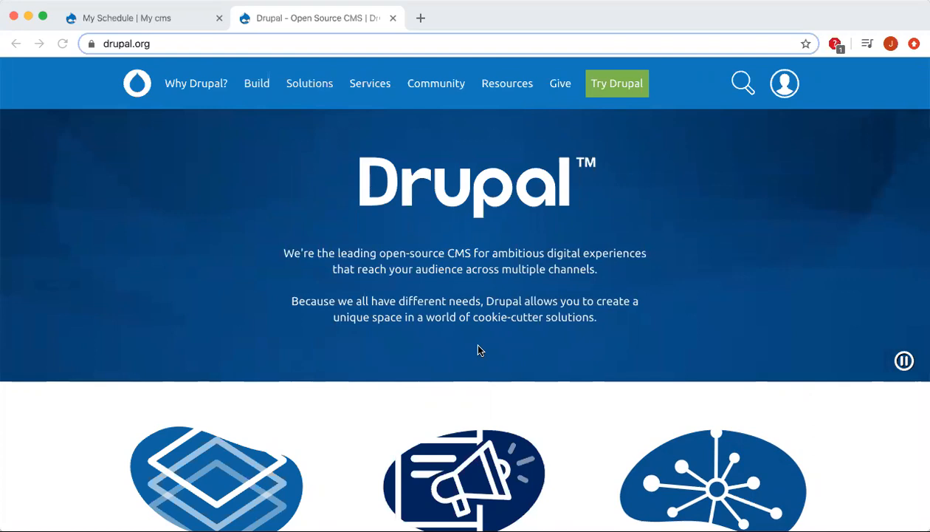
Scroll down through the drupal.org homepage and back up again.
{"action": "scroll", "coordinate": [478, 350], "scroll_direction": "down", "scroll_amount": 1}
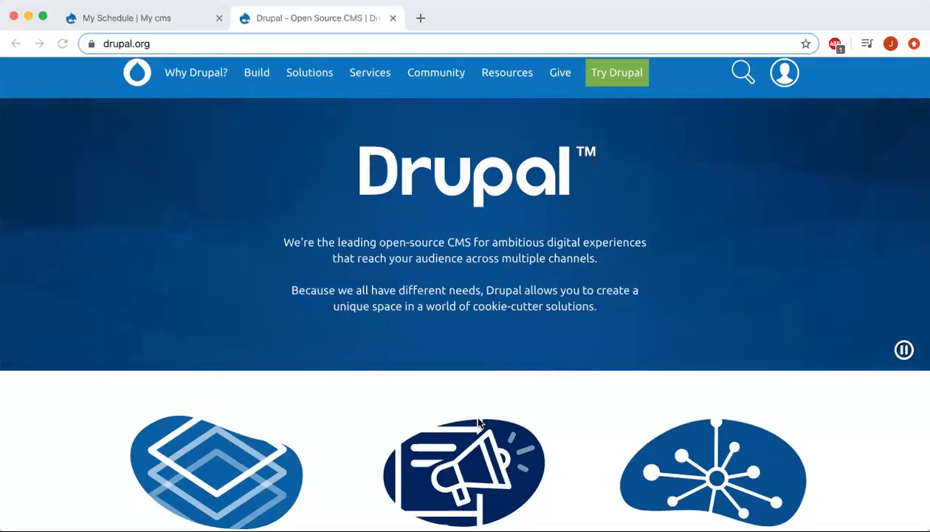
{"action": "scroll", "coordinate": [478, 422], "scroll_direction": "down", "scroll_amount": 2}
{"action": "scroll", "coordinate": [478, 421], "scroll_direction": "down", "scroll_amount": 2}
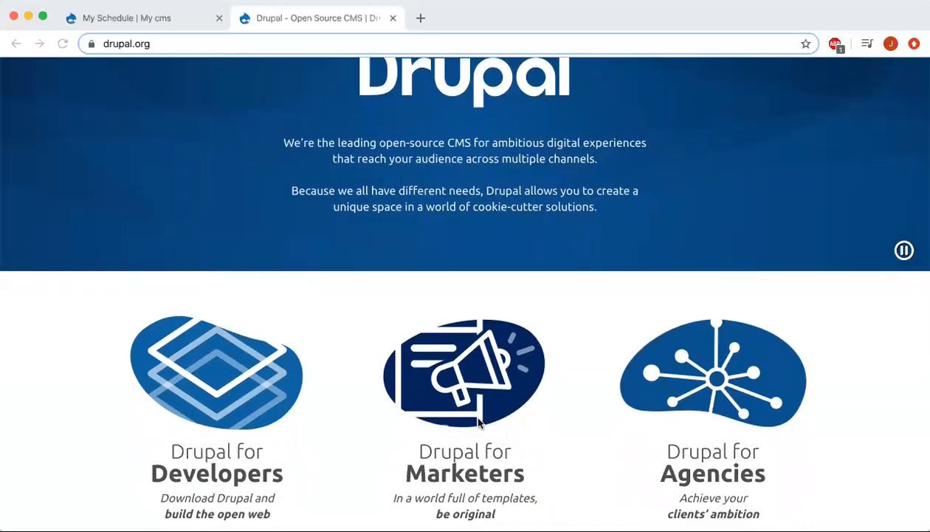
{"action": "scroll", "coordinate": [478, 423], "scroll_direction": "down", "scroll_amount": 1}
{"action": "scroll", "coordinate": [479, 422], "scroll_direction": "down", "scroll_amount": 1}
{"action": "scroll", "coordinate": [478, 422], "scroll_direction": "down", "scroll_amount": 1}
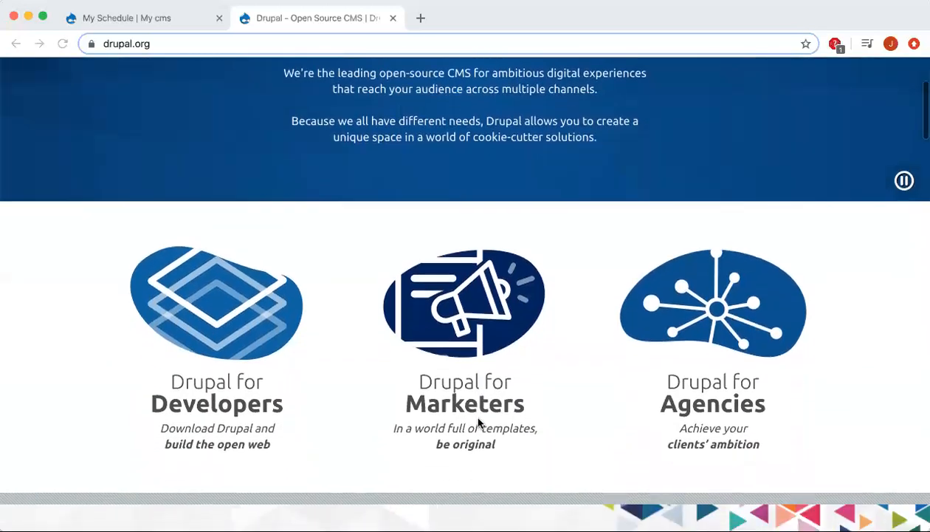
{"action": "scroll", "coordinate": [478, 422], "scroll_direction": "down", "scroll_amount": 1}
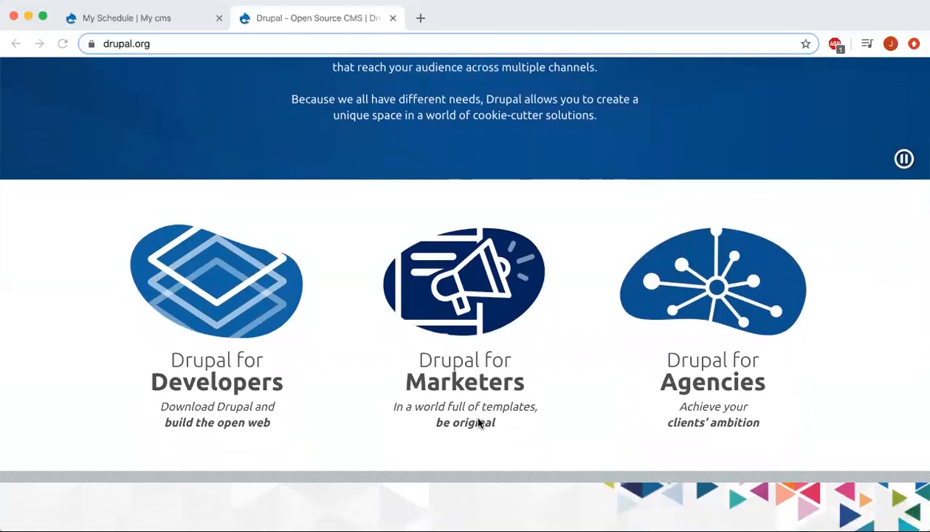
{"action": "scroll", "coordinate": [478, 421], "scroll_direction": "down", "scroll_amount": 1}
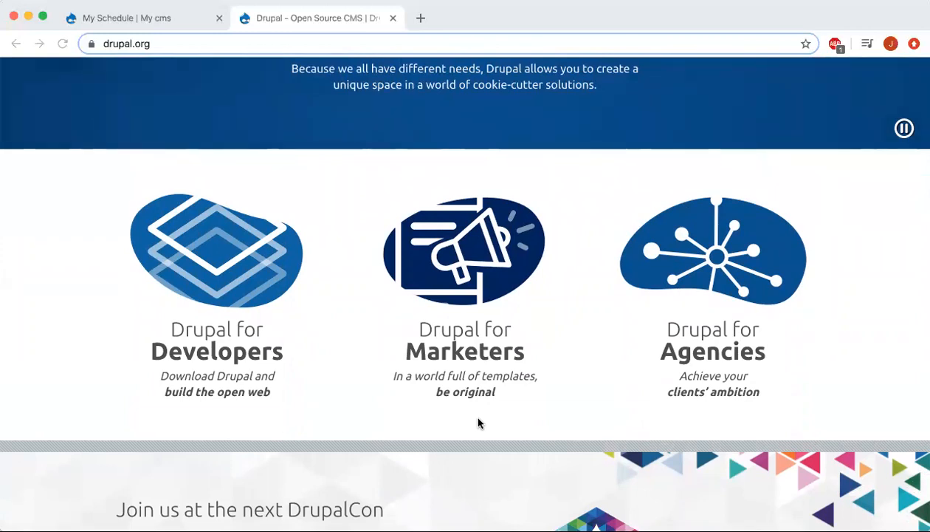
{"action": "scroll", "coordinate": [479, 423], "scroll_direction": "up", "scroll_amount": 3}
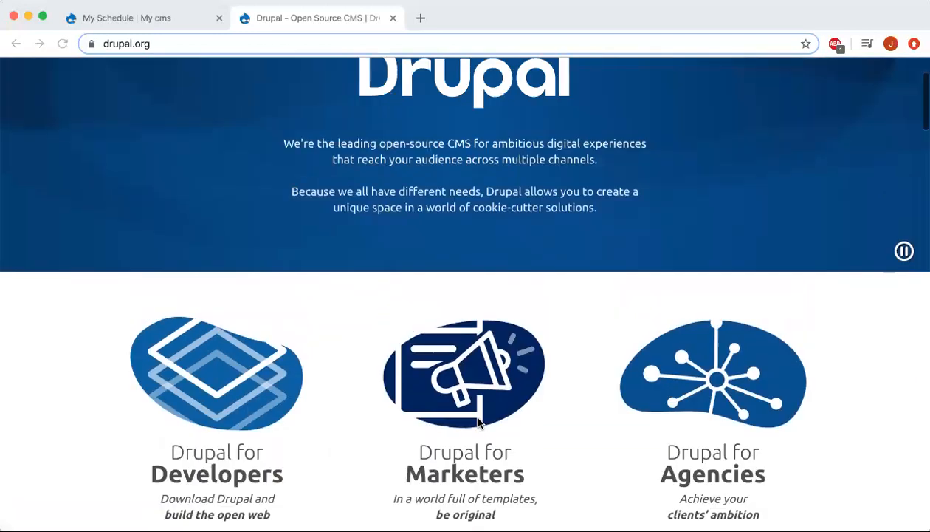
{"action": "scroll", "coordinate": [478, 422], "scroll_direction": "up", "scroll_amount": 2}
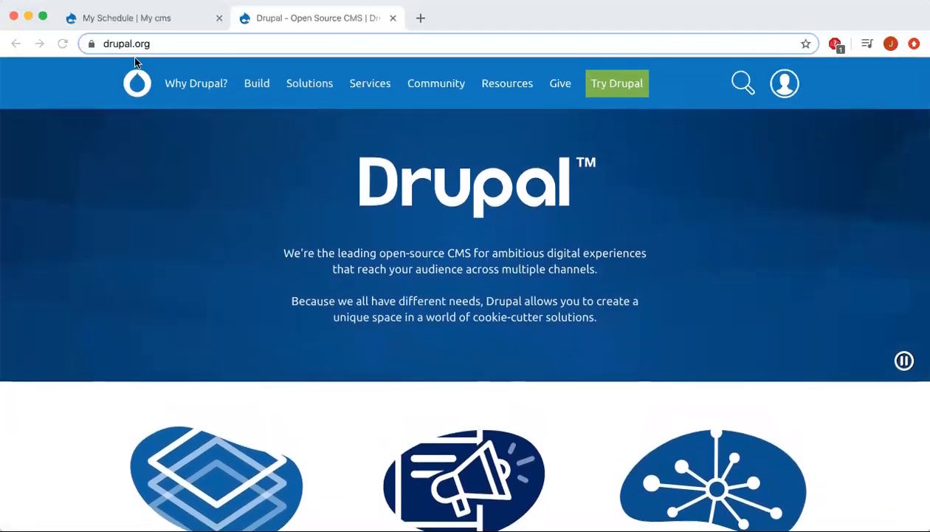
Switch to the My Schedule | My cms tab, reload it, and scroll down the page.
{"action": "left_click", "coordinate": [111, 25]}
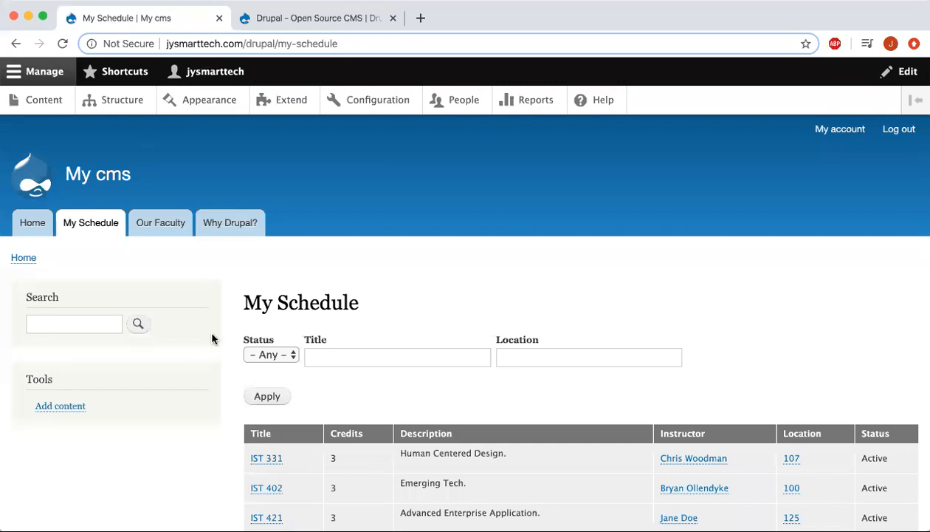
{"action": "left_click", "coordinate": [101, 227]}
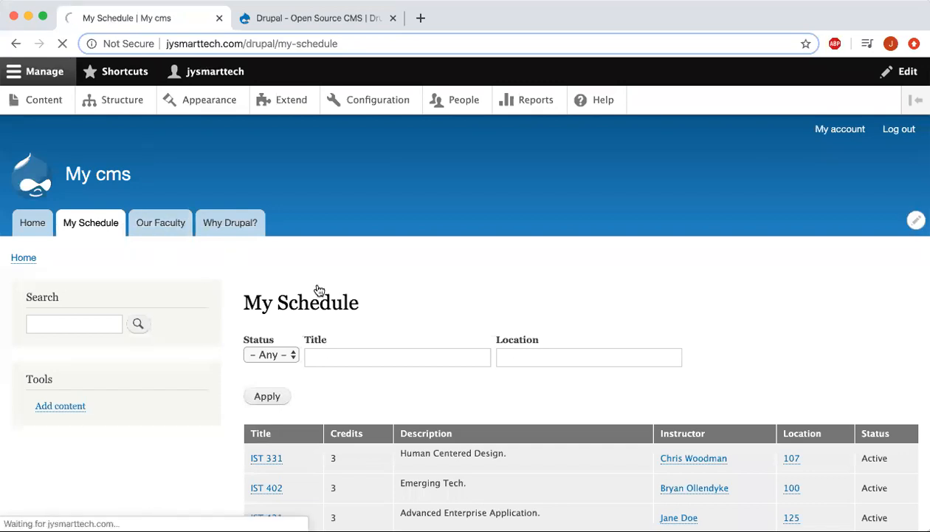
{"action": "scroll", "coordinate": [447, 305], "scroll_direction": "down", "scroll_amount": 2}
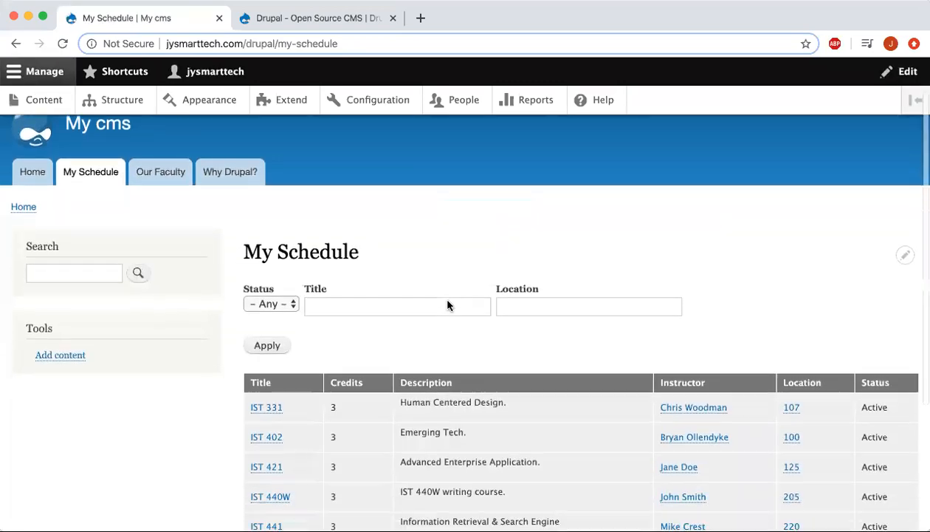
{"action": "scroll", "coordinate": [447, 302], "scroll_direction": "down", "scroll_amount": 3}
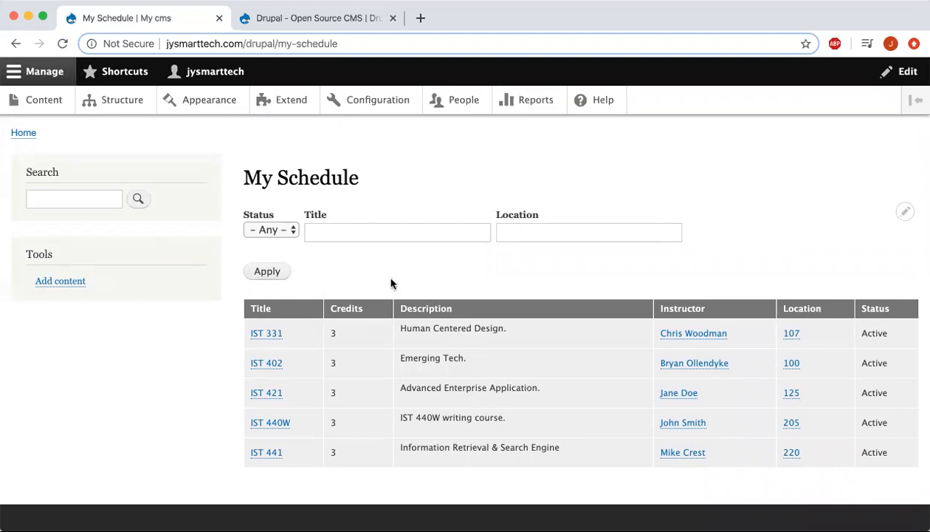
{"action": "scroll", "coordinate": [355, 288], "scroll_direction": "down", "scroll_amount": 1}
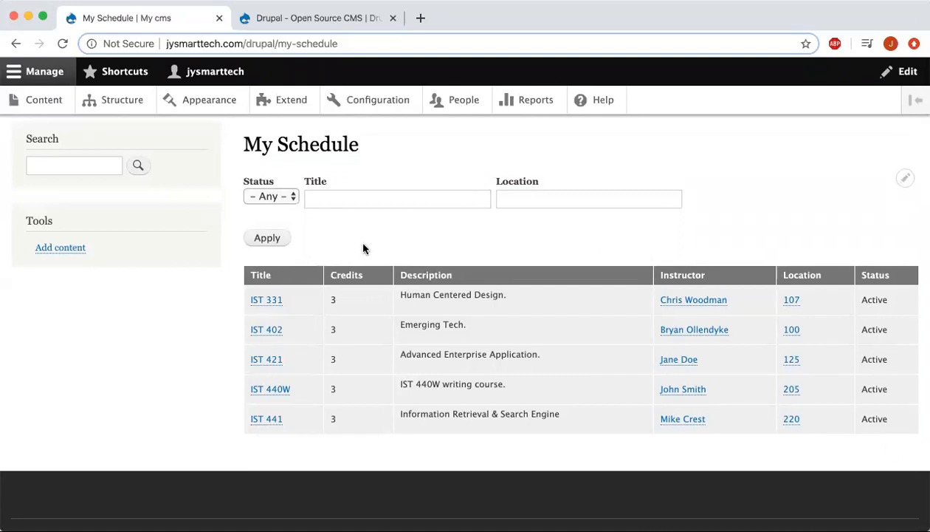
Leave the Status filter at - Any - and go to the Structure admin page.
{"action": "left_click", "coordinate": [281, 200]}
{"action": "left_click", "coordinate": [282, 197]}
{"action": "left_click", "coordinate": [284, 198]}
{"action": "left_click", "coordinate": [283, 195]}
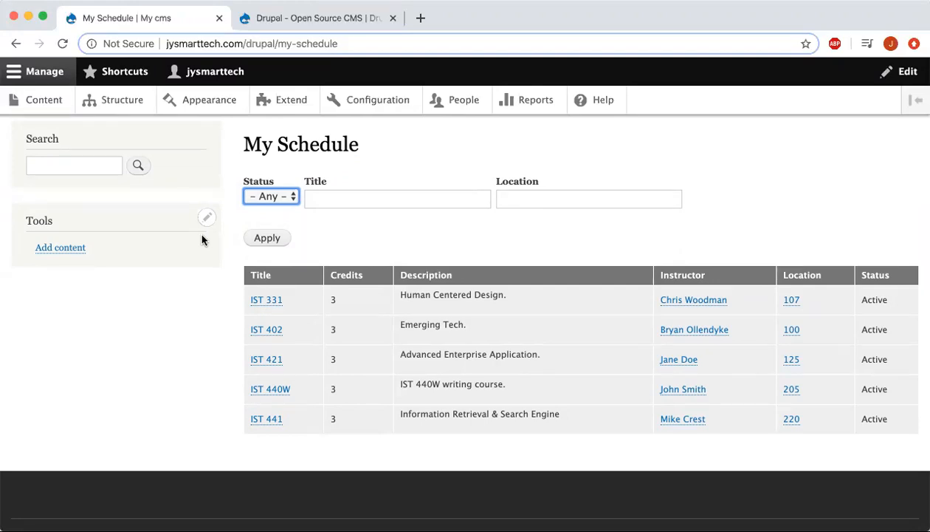
{"action": "left_click", "coordinate": [128, 107]}
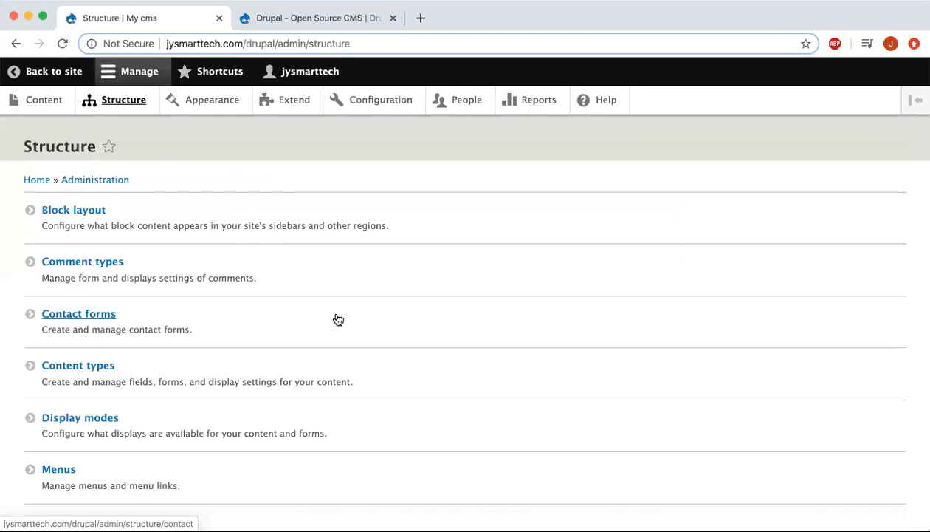
From Content types, start a new content type with the Name field focused.
{"action": "left_click", "coordinate": [99, 372]}
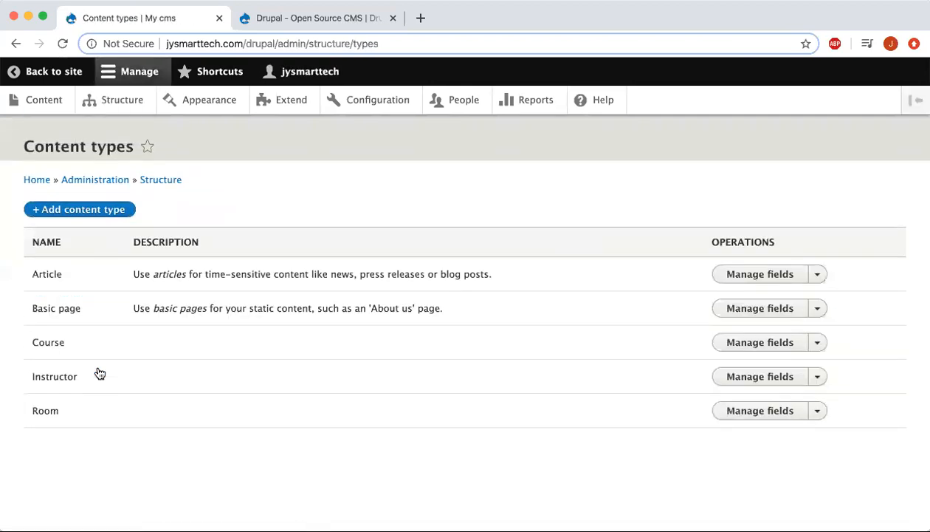
{"action": "left_click", "coordinate": [85, 211]}
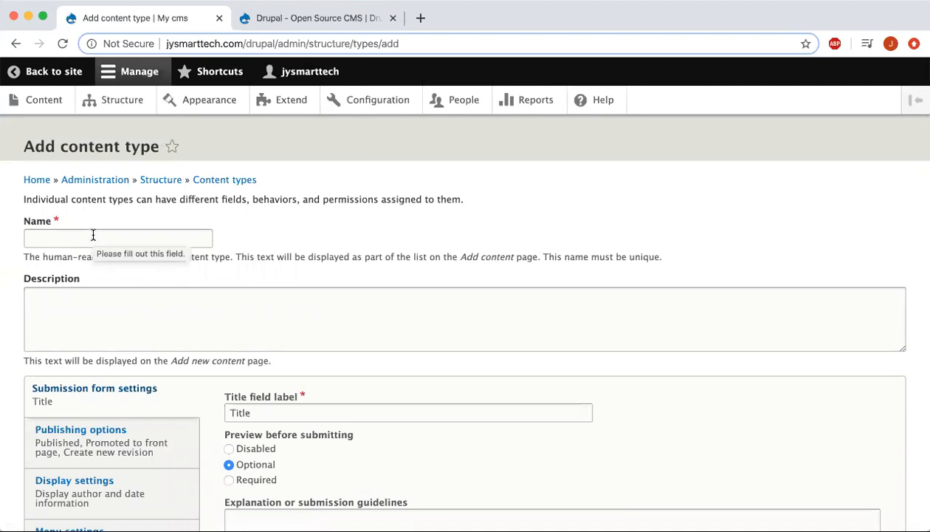
{"action": "left_click", "coordinate": [92, 236]}
Name the content type 'Athlete' with description 'Athlete for PSU sports.'.
{"action": "left_click", "coordinate": [100, 210]}
{"action": "left_click", "coordinate": [97, 238]}
{"action": "type", "text": "Athlete"}
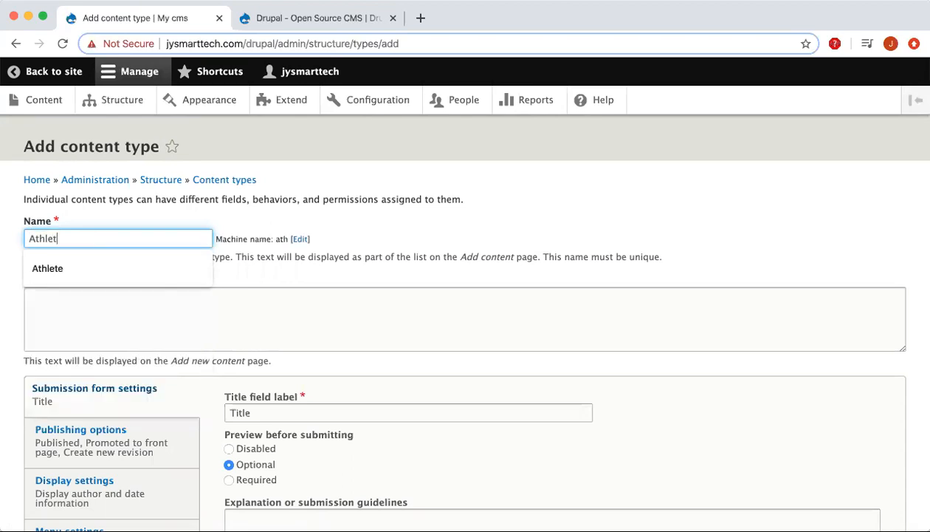
{"action": "left_click", "coordinate": [157, 305]}
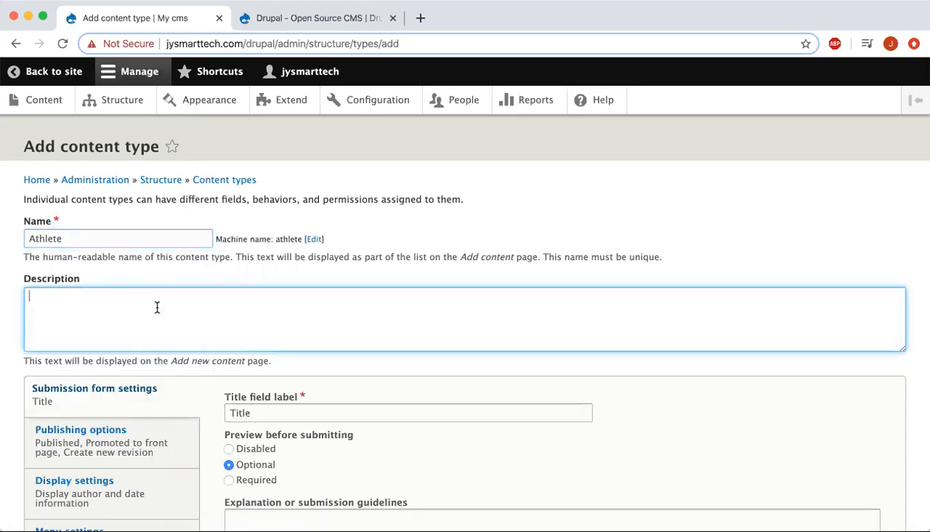
{"action": "type", "text": "Athlete for PSU "}
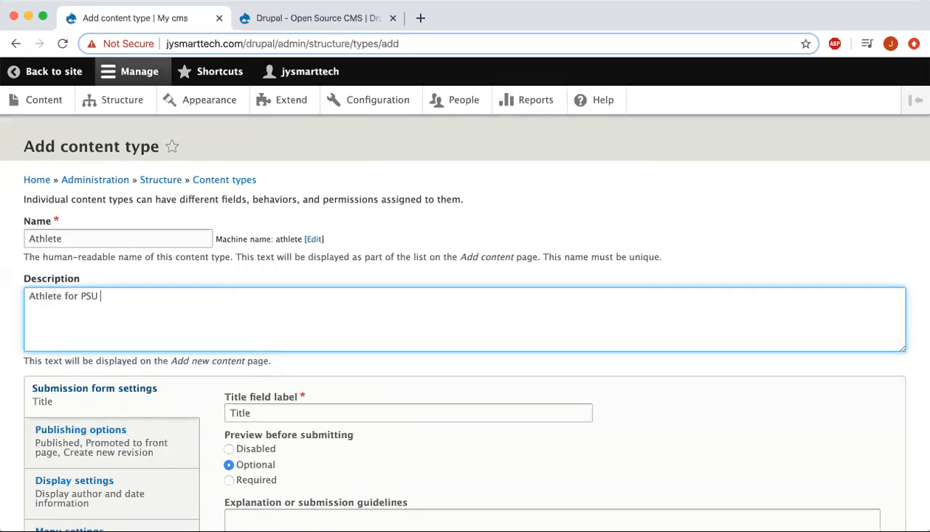
{"action": "type", "text": "sports."}
{"action": "left_click", "coordinate": [315, 276]}
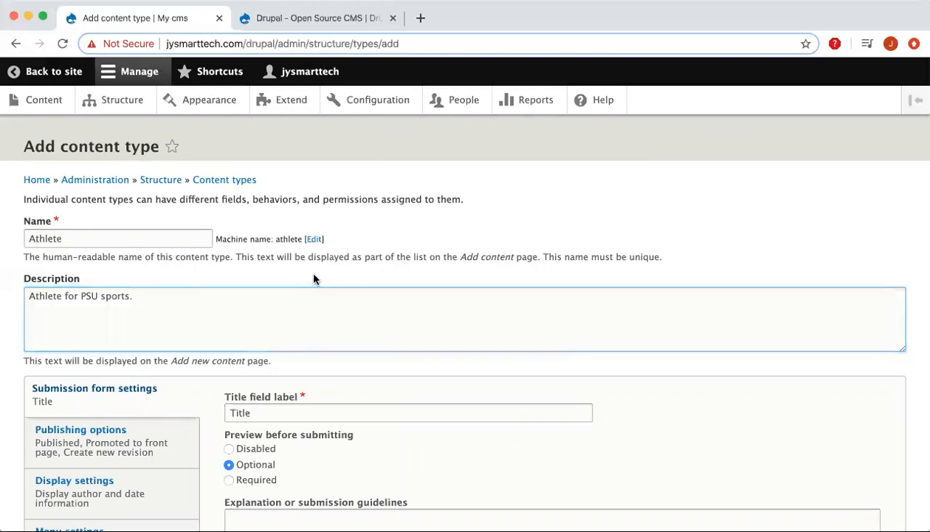
Change the title field label to 'Name' and save the content type.
{"action": "scroll", "coordinate": [313, 278], "scroll_direction": "down", "scroll_amount": 1}
{"action": "scroll", "coordinate": [314, 279], "scroll_direction": "down", "scroll_amount": 2}
{"action": "scroll", "coordinate": [314, 273], "scroll_direction": "down", "scroll_amount": 1}
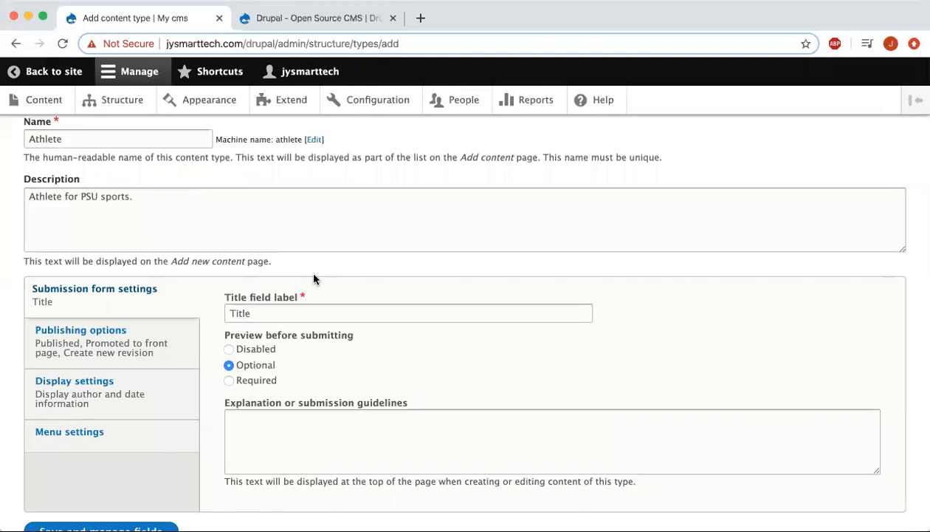
{"action": "scroll", "coordinate": [314, 279], "scroll_direction": "down", "scroll_amount": 1}
{"action": "left_click", "coordinate": [277, 300]}
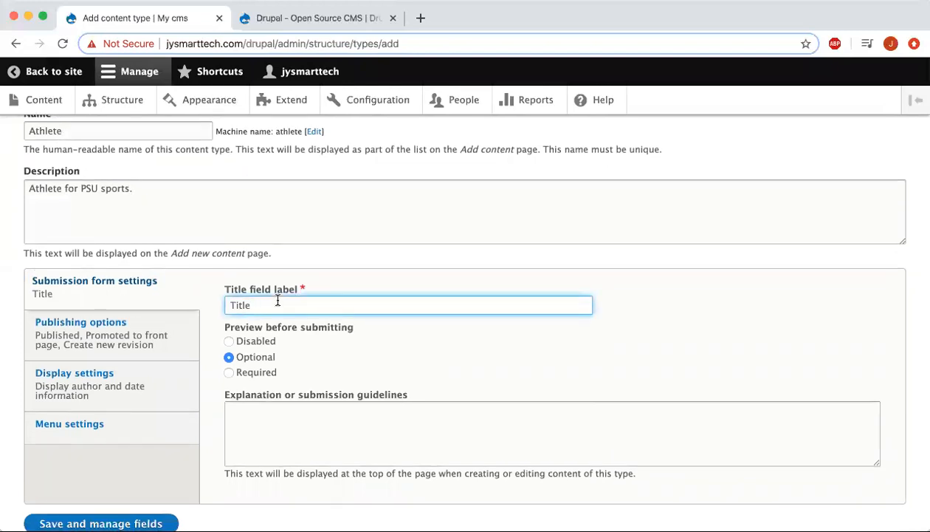
{"action": "key", "text": "BackSpace"}
{"action": "key", "text": "BackSpace"}
{"action": "key", "text": "BackSpace"}
{"action": "key", "text": "BackSpace"}
{"action": "key", "text": "BackSpace"}
{"action": "type", "text": "Name"}
{"action": "left_click", "coordinate": [488, 350]}
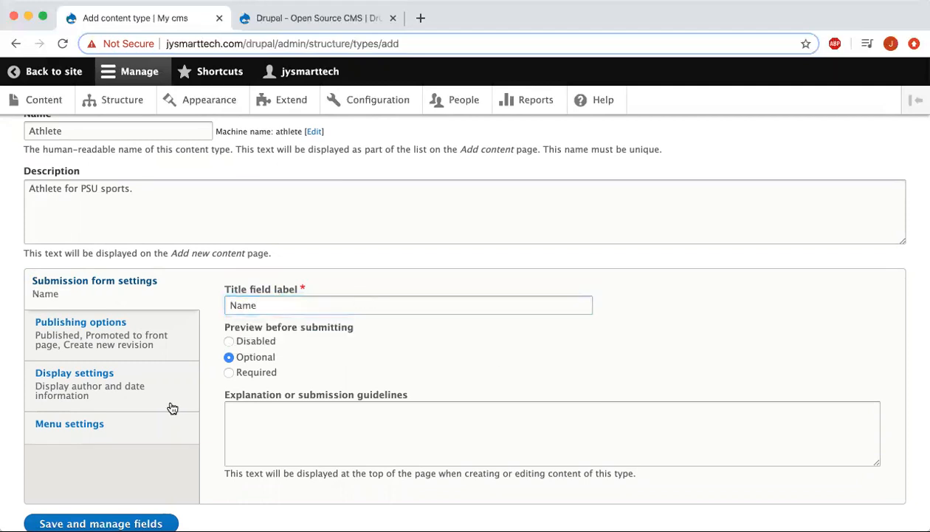
{"action": "scroll", "coordinate": [205, 427], "scroll_direction": "down", "scroll_amount": 2}
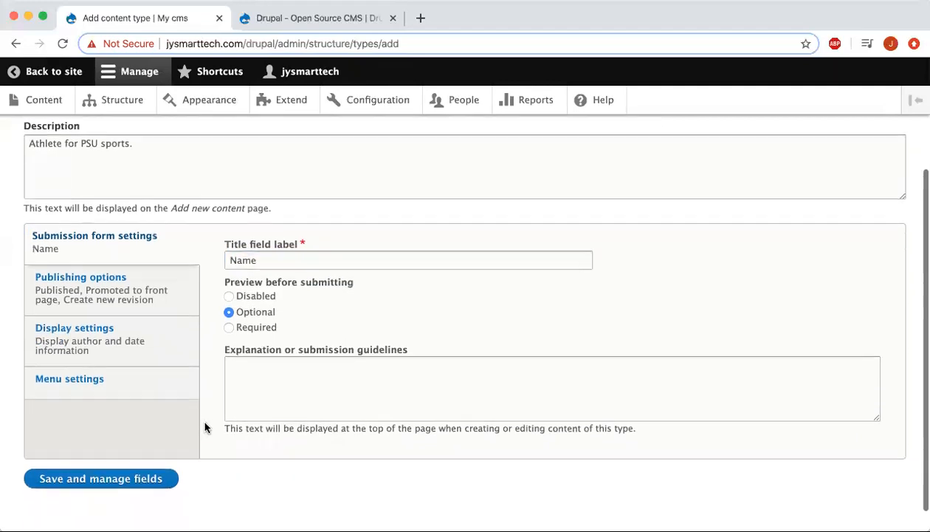
{"action": "left_click", "coordinate": [119, 465]}
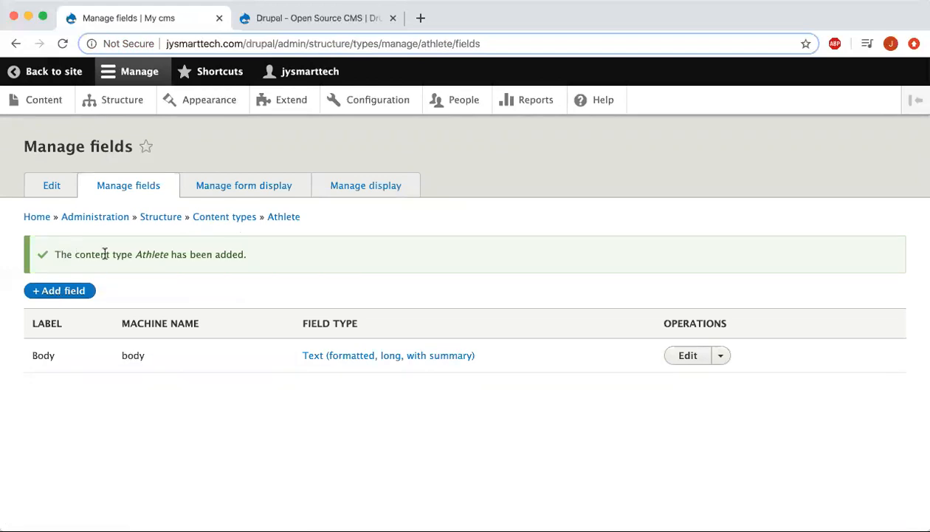
Add a Text (formatted) field labelled 'Athlete Name' to Athlete.
{"action": "left_click", "coordinate": [79, 291]}
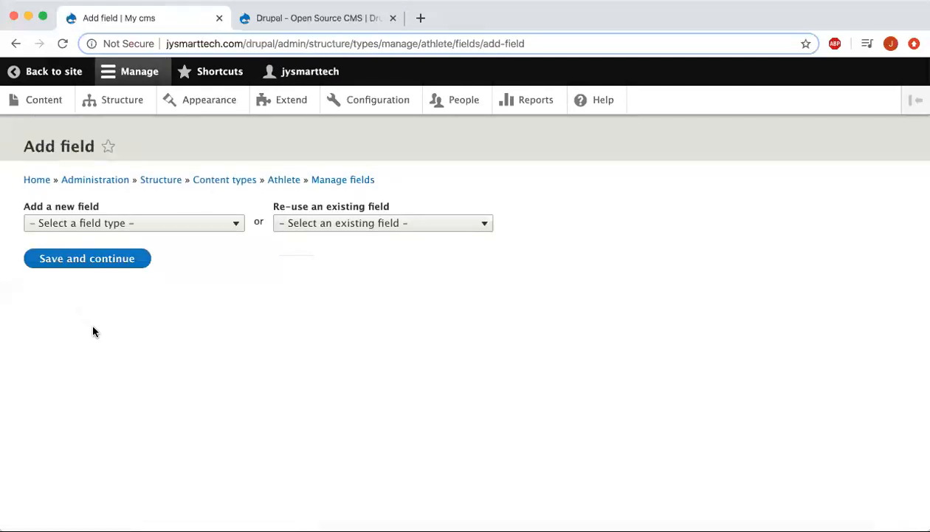
{"action": "left_click", "coordinate": [101, 225]}
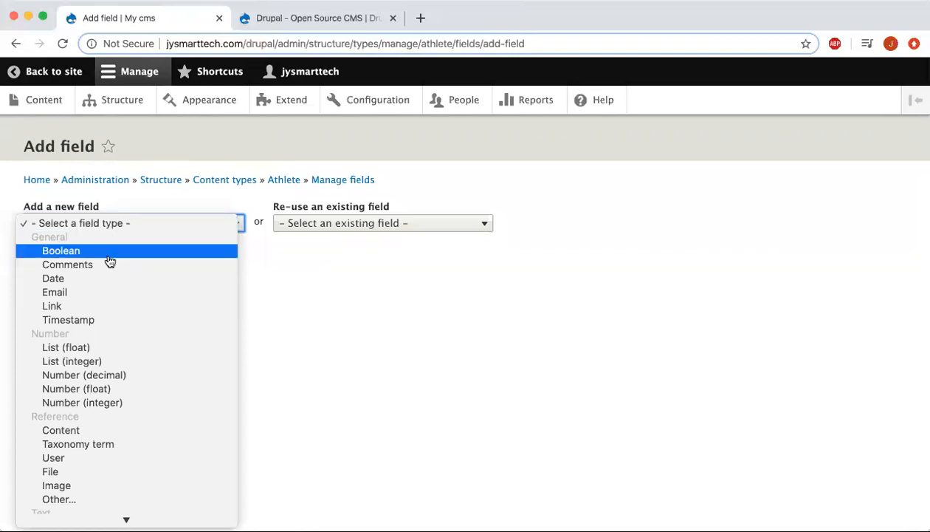
{"action": "scroll", "coordinate": [104, 368], "scroll_direction": "down", "scroll_amount": 3}
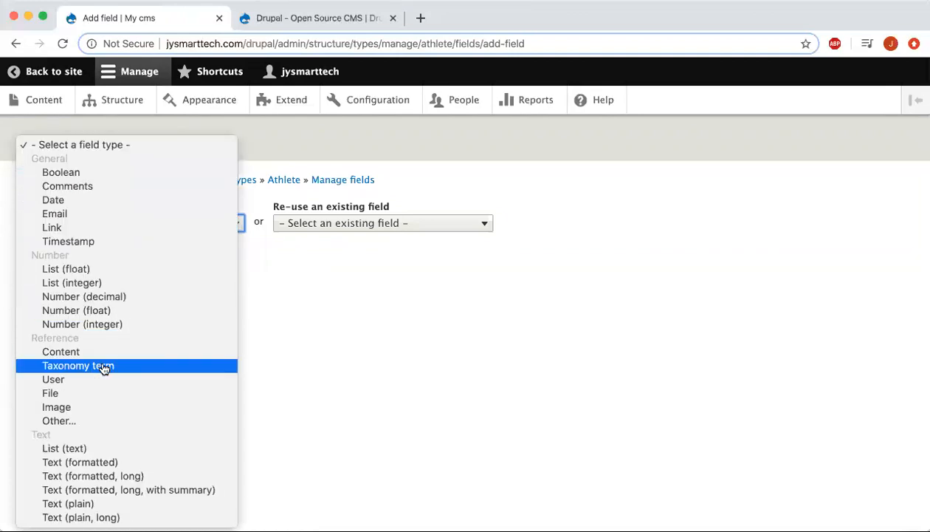
{"action": "left_click", "coordinate": [102, 465]}
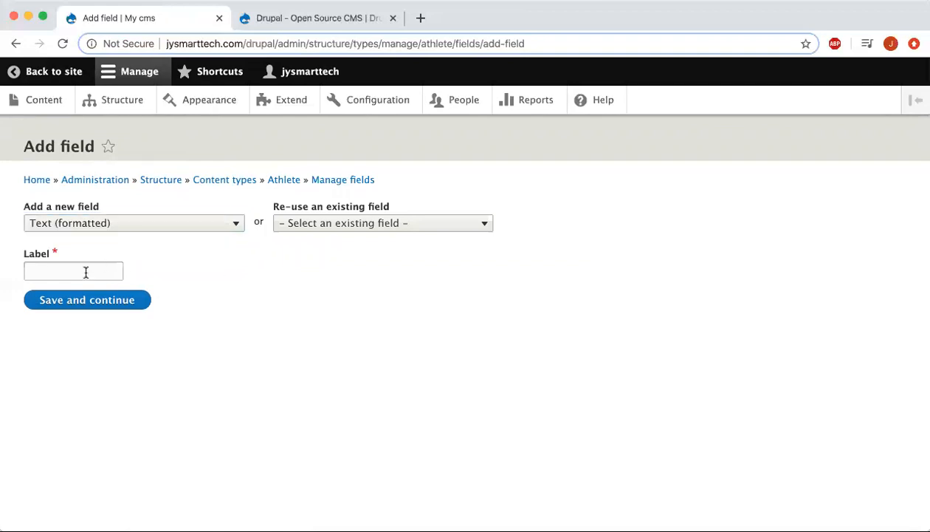
{"action": "left_click", "coordinate": [85, 271]}
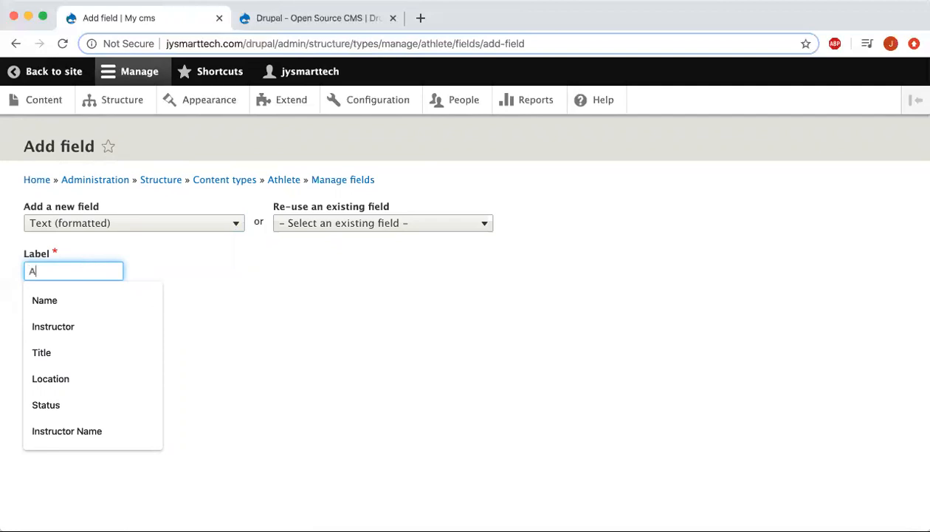
{"action": "type", "text": "Athlete Name"}
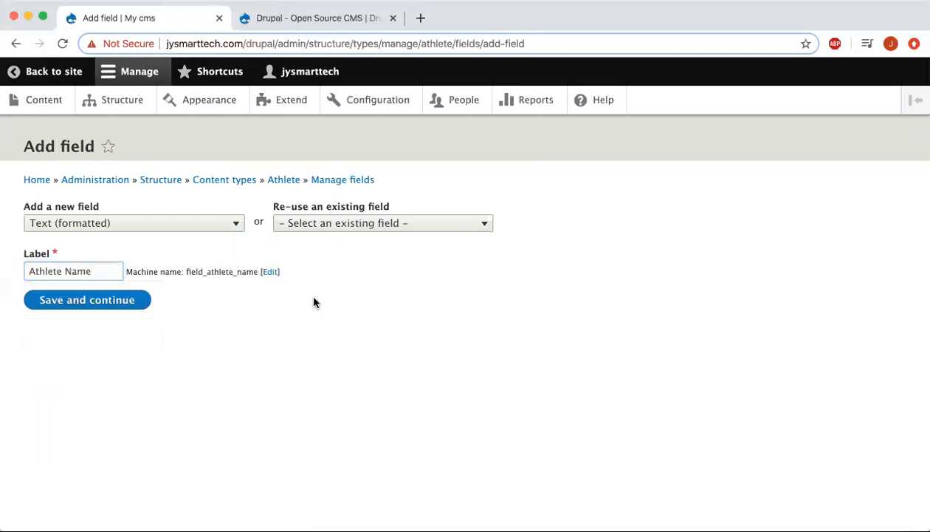
{"action": "left_click", "coordinate": [101, 301]}
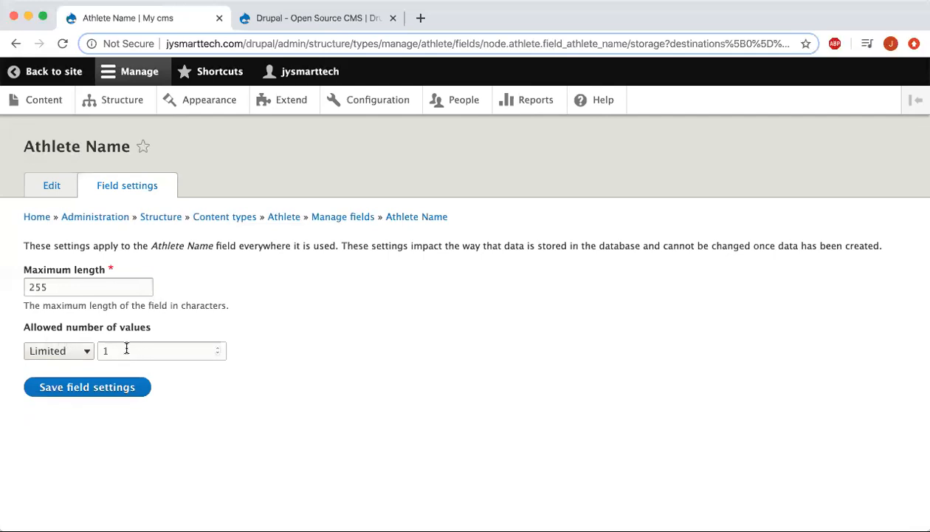
Keep default storage settings and save Athlete Name as a required field.
{"action": "left_click", "coordinate": [110, 388]}
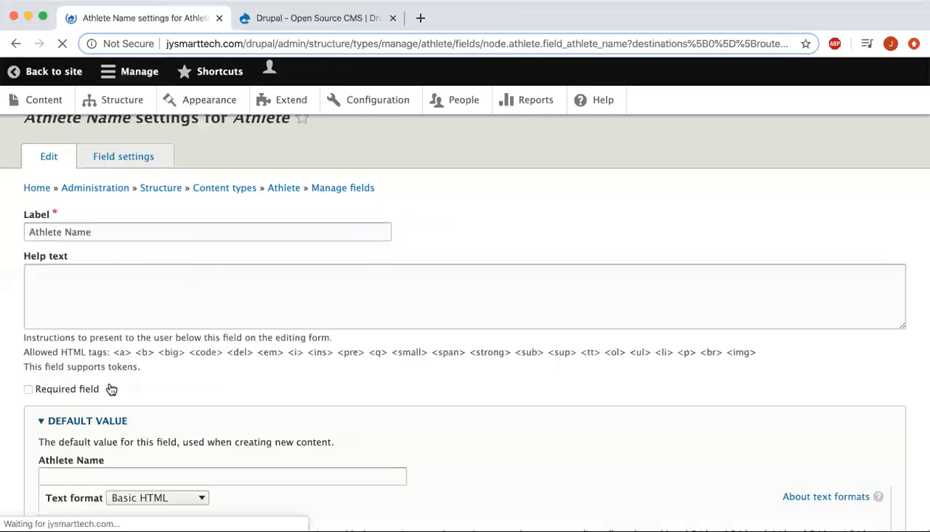
{"action": "scroll", "coordinate": [151, 387], "scroll_direction": "down", "scroll_amount": 3}
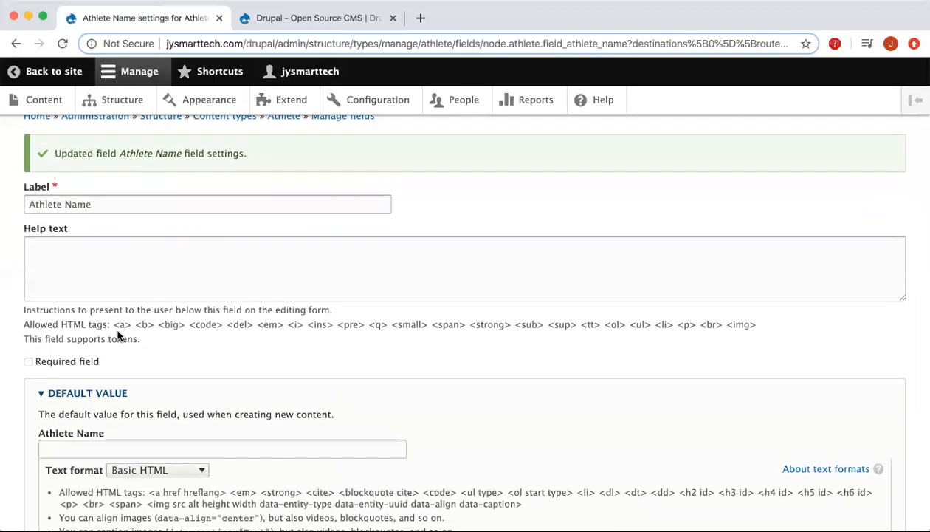
{"action": "scroll", "coordinate": [110, 335], "scroll_direction": "down", "scroll_amount": 2}
{"action": "scroll", "coordinate": [110, 335], "scroll_direction": "up", "scroll_amount": 2}
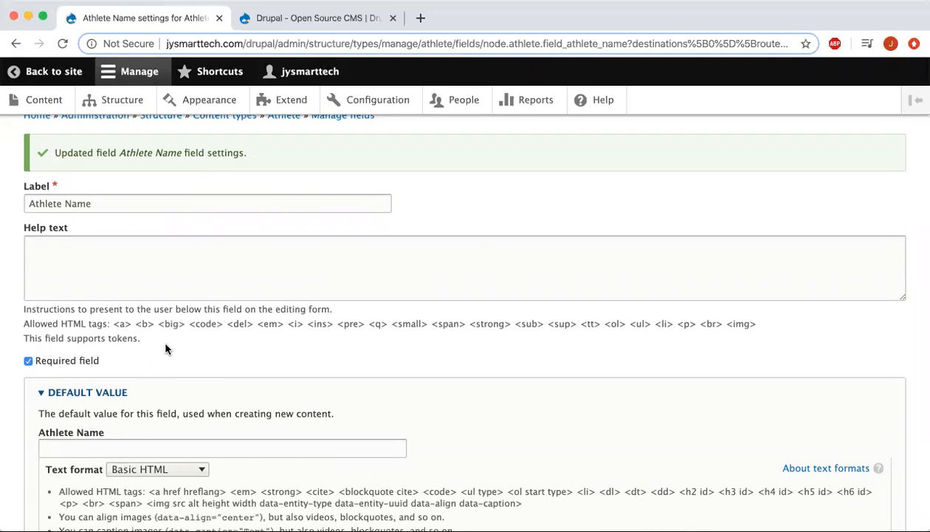
{"action": "scroll", "coordinate": [165, 348], "scroll_direction": "down", "scroll_amount": 4}
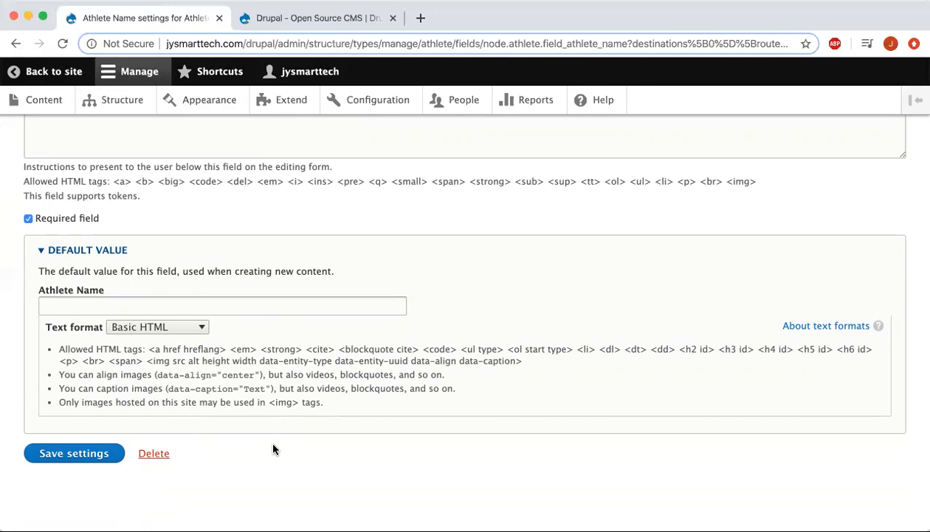
{"action": "left_click", "coordinate": [71, 454]}
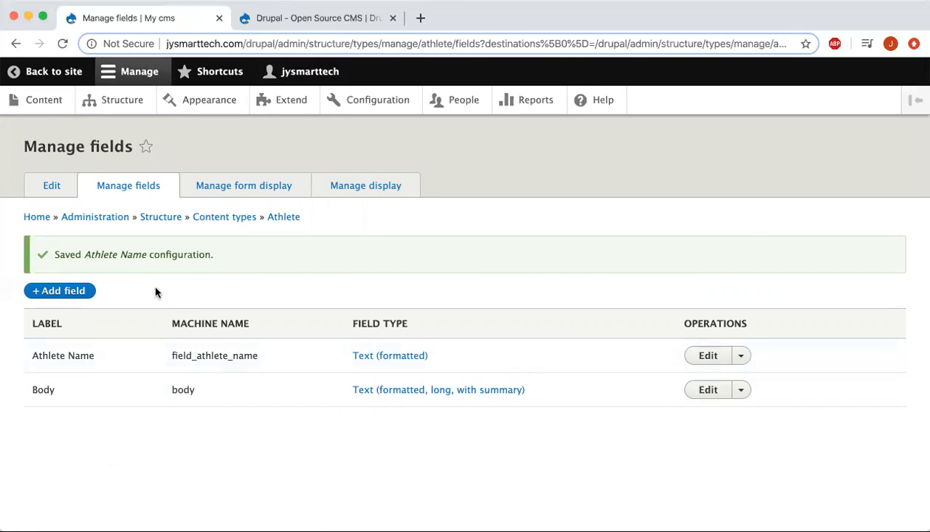
Add a second Text (formatted) field labelled 'Sport' to Athlete.
{"action": "left_click", "coordinate": [76, 290]}
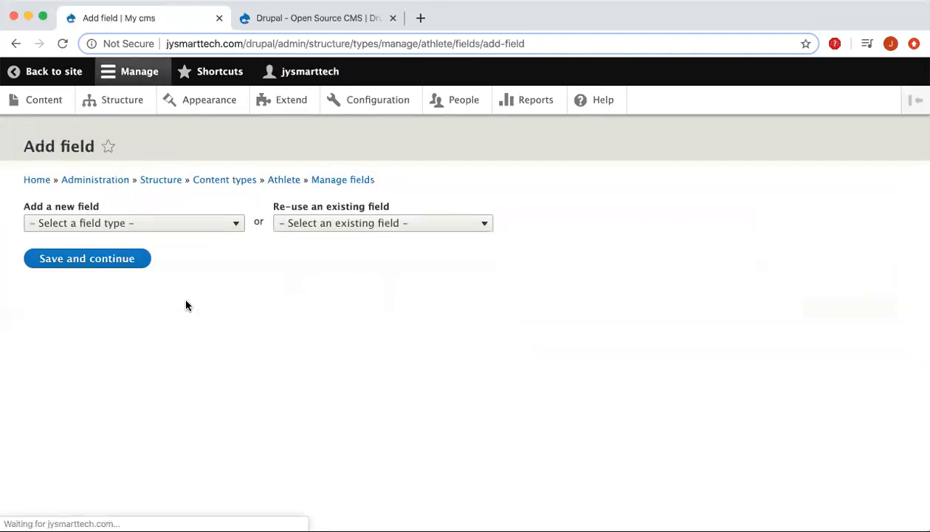
{"action": "left_click", "coordinate": [106, 225]}
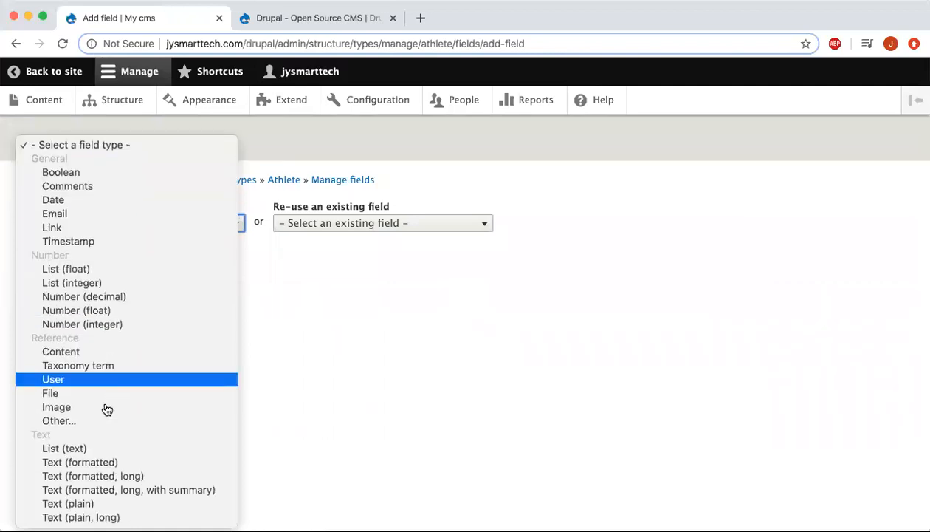
{"action": "left_click", "coordinate": [91, 461]}
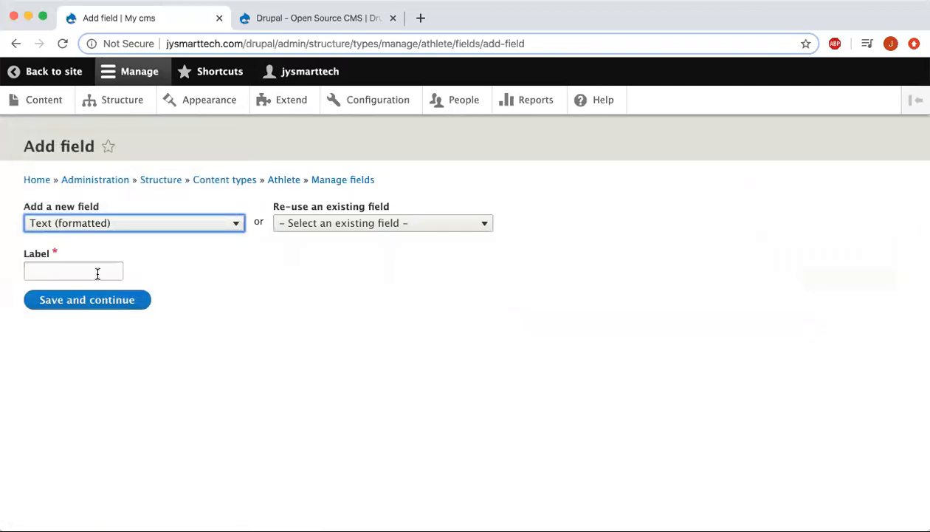
{"action": "left_click", "coordinate": [98, 274]}
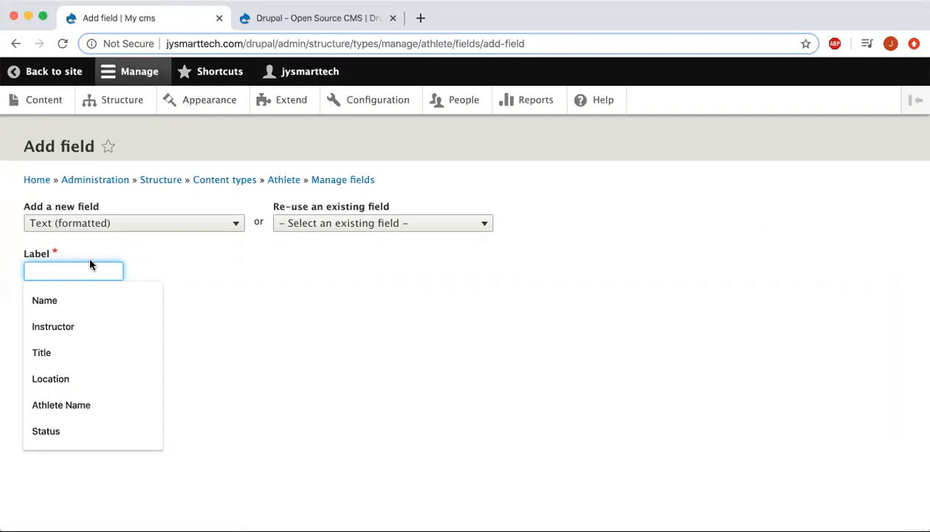
{"action": "type", "text": "Sport"}
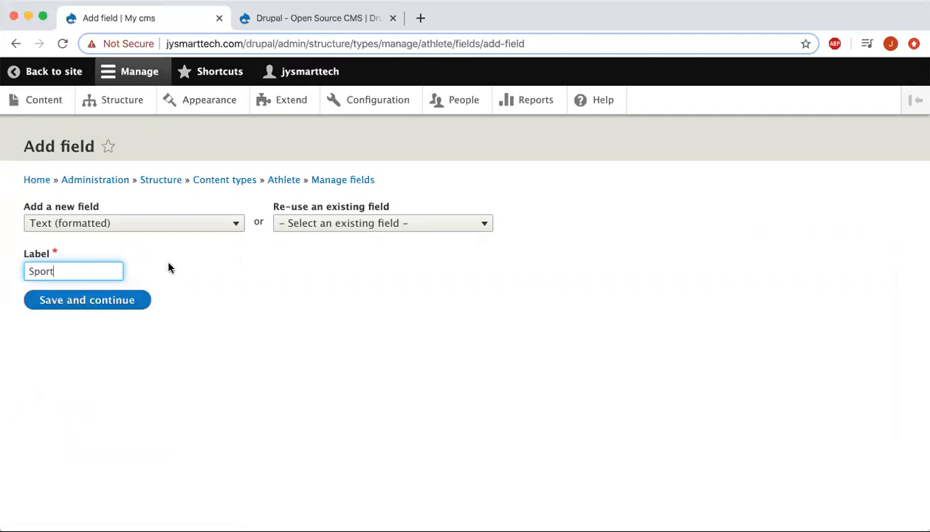
{"action": "left_click", "coordinate": [93, 303]}
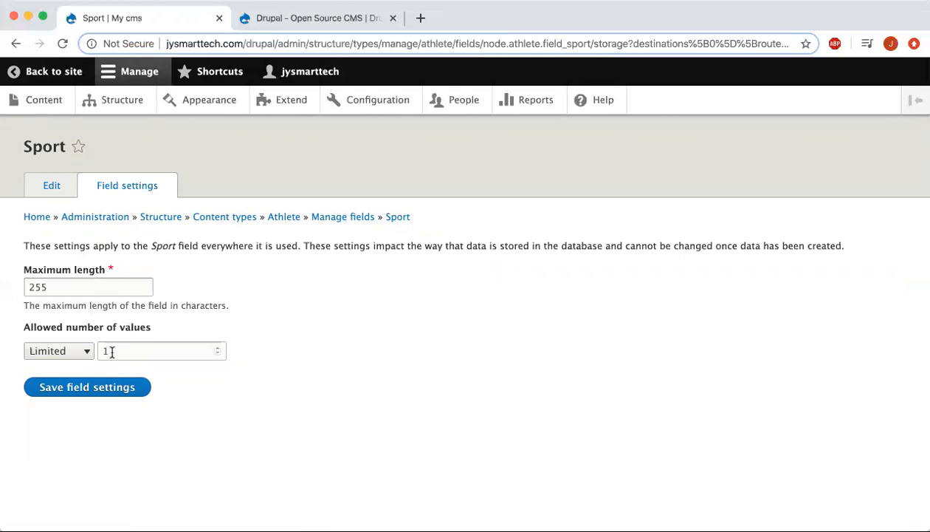
Keep default storage for Sport, tick Required field, and save its settings.
{"action": "left_click", "coordinate": [101, 388]}
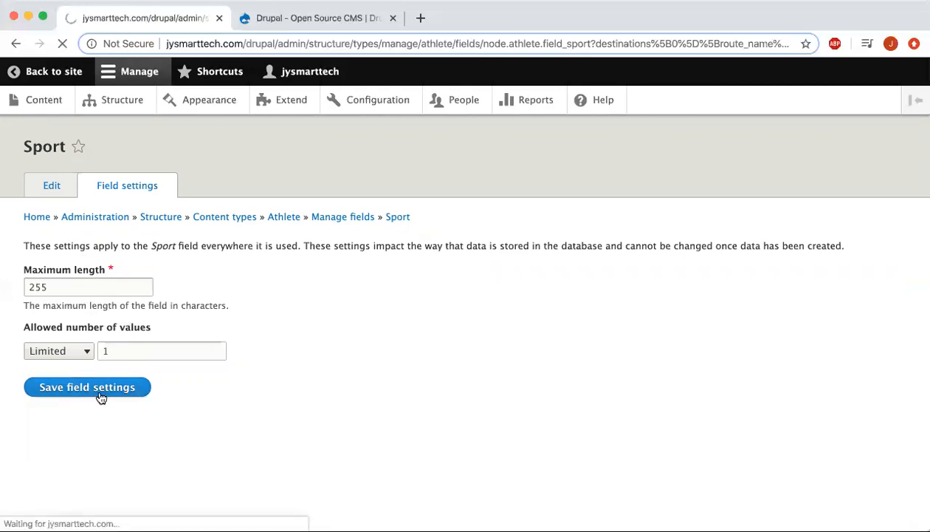
{"action": "scroll", "coordinate": [213, 330], "scroll_direction": "down", "scroll_amount": 5}
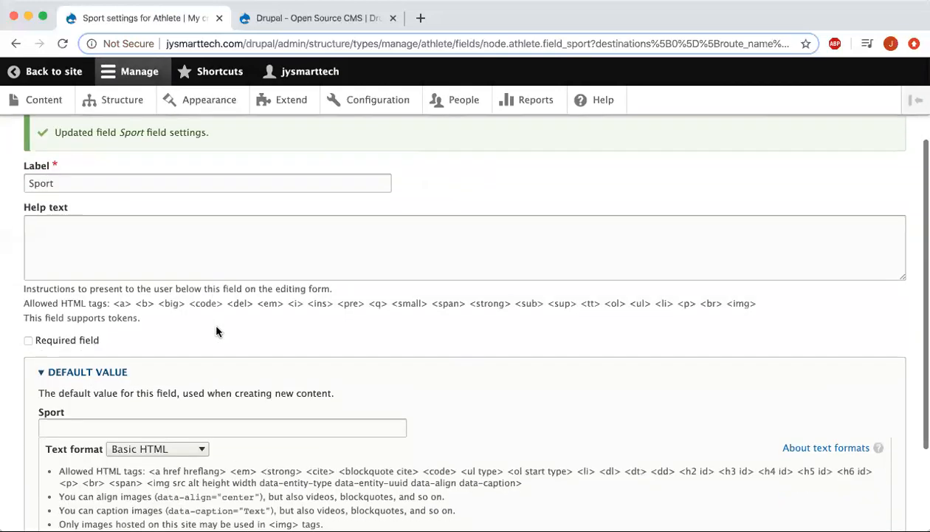
{"action": "left_click", "coordinate": [28, 285]}
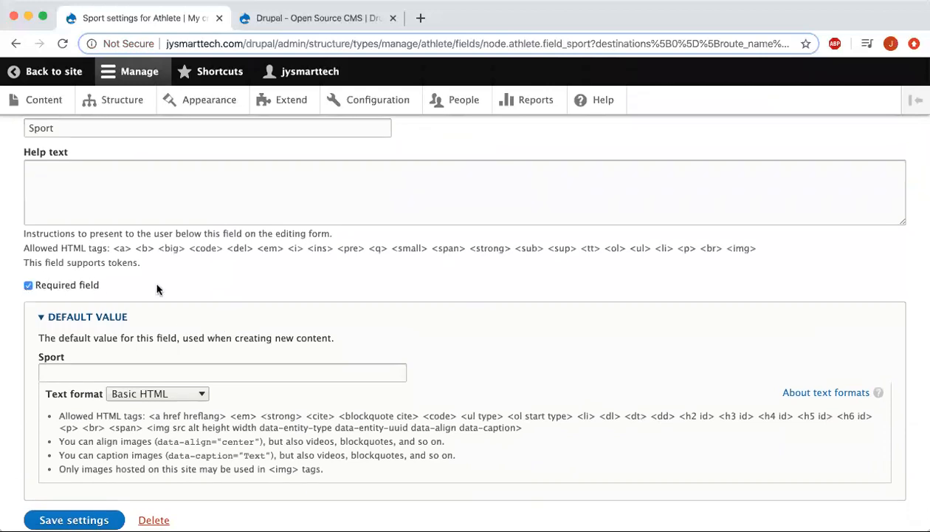
{"action": "scroll", "coordinate": [157, 288], "scroll_direction": "down", "scroll_amount": 2}
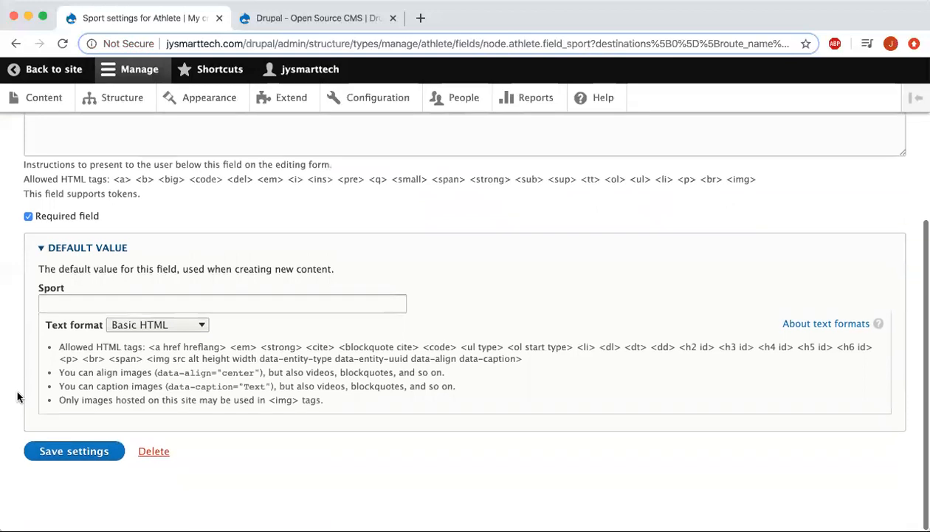
{"action": "left_click", "coordinate": [83, 453]}
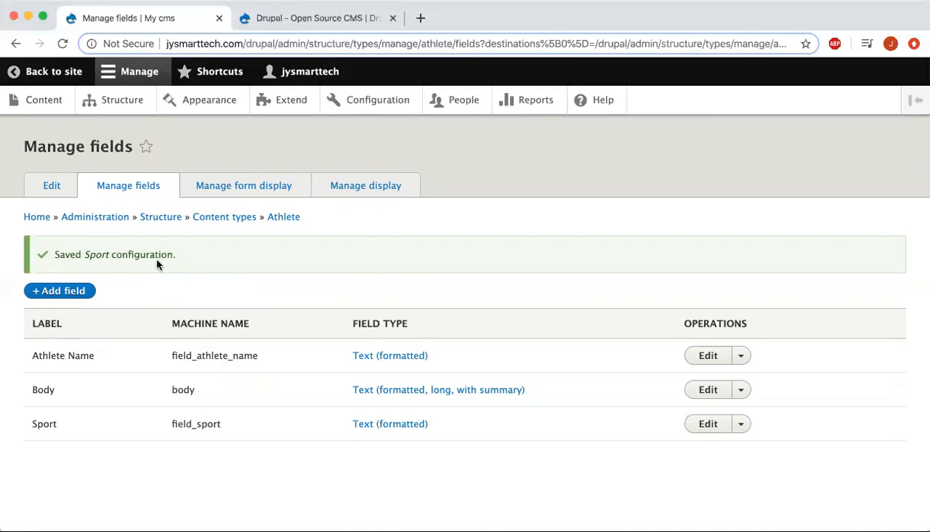
Re-save the Athlete content type from its Edit tab, then go to Content.
{"action": "left_click", "coordinate": [52, 187]}
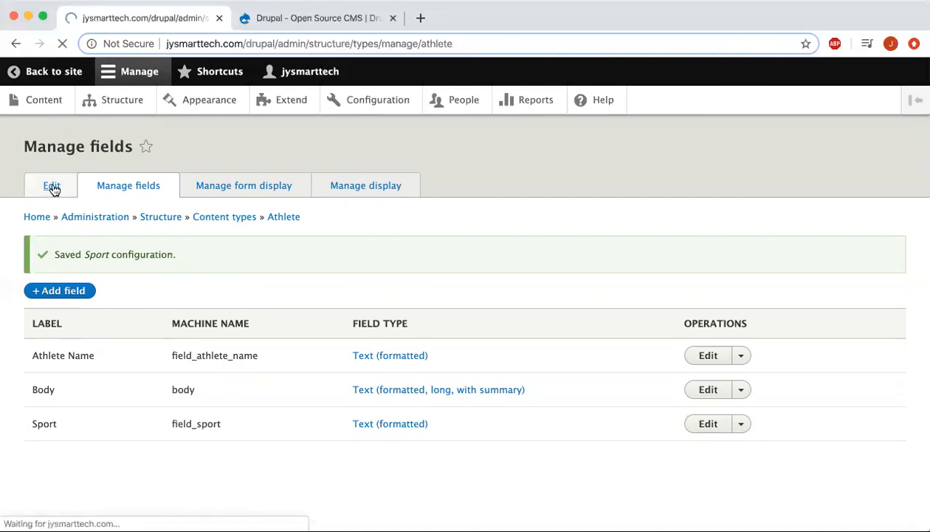
{"action": "scroll", "coordinate": [174, 380], "scroll_direction": "down", "scroll_amount": 5}
{"action": "scroll", "coordinate": [174, 377], "scroll_direction": "down", "scroll_amount": 1}
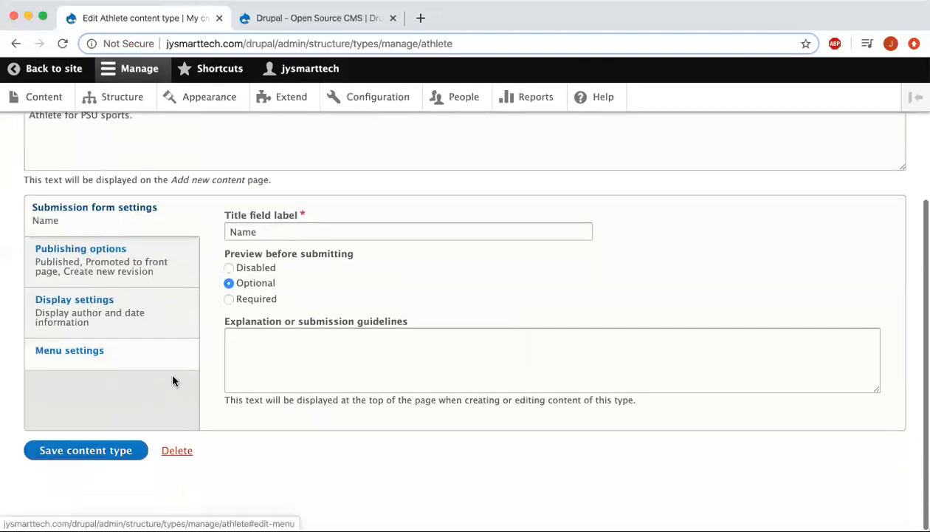
{"action": "left_click", "coordinate": [101, 457]}
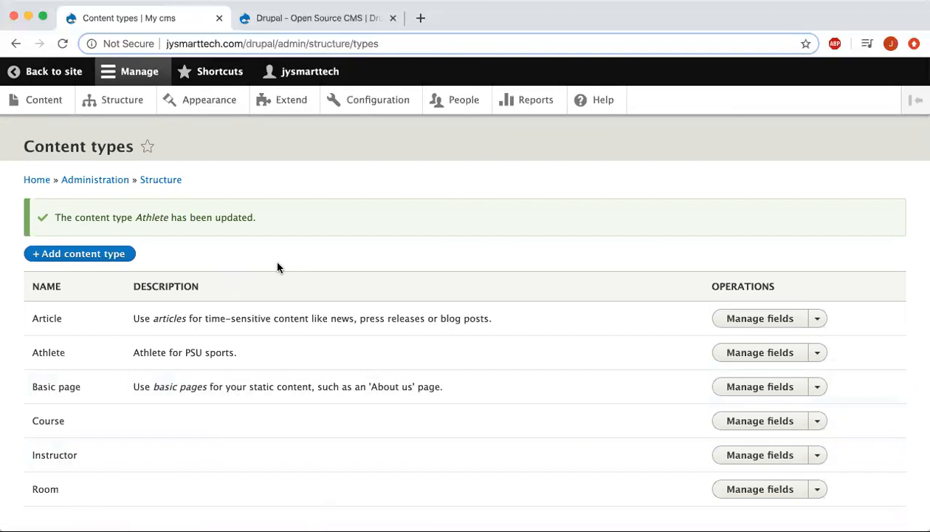
{"action": "left_click", "coordinate": [24, 101]}
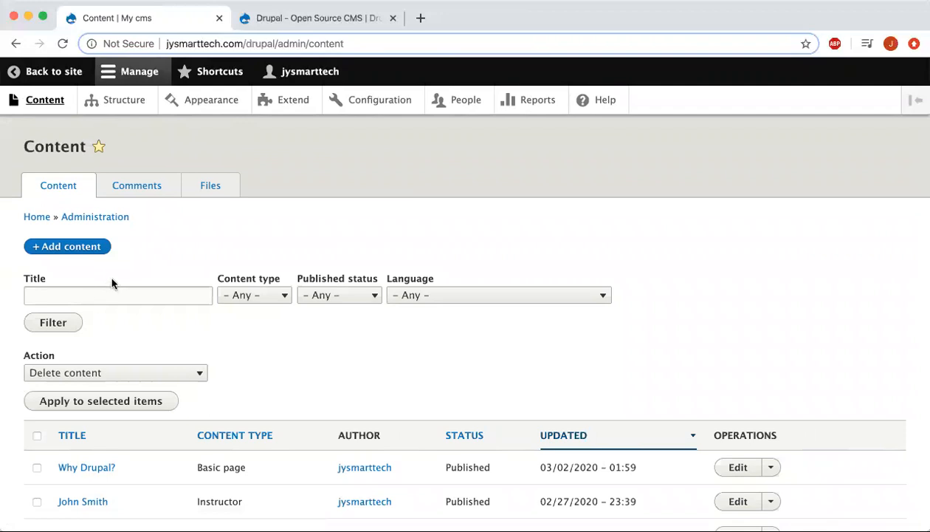
Create a new Athlete node and enter the athlete's first name as its title.
{"action": "left_click", "coordinate": [61, 248]}
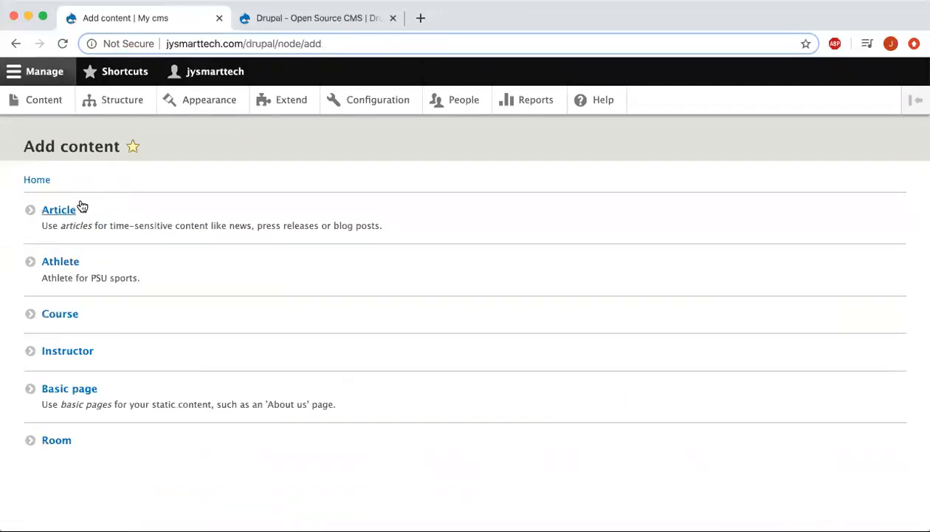
{"action": "left_click", "coordinate": [63, 264]}
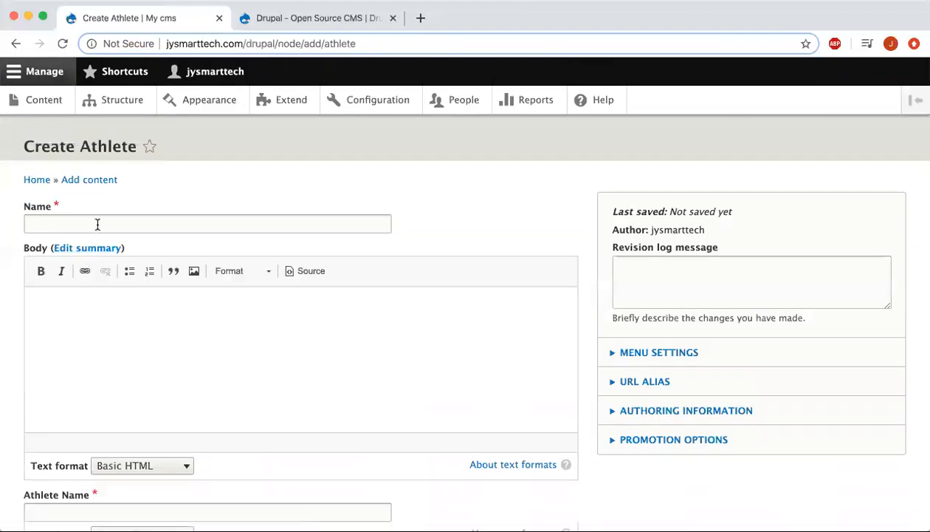
{"action": "left_click", "coordinate": [100, 217]}
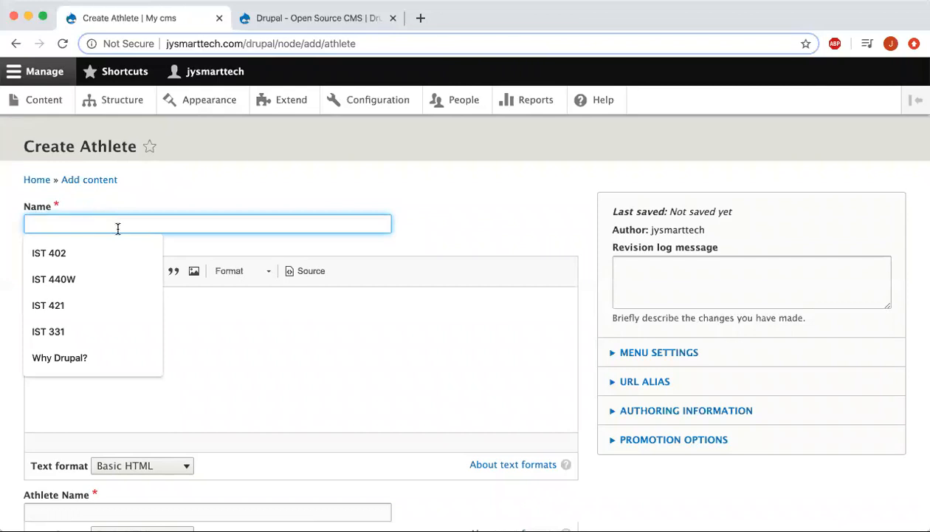
{"action": "type", "text": "Kevin"}
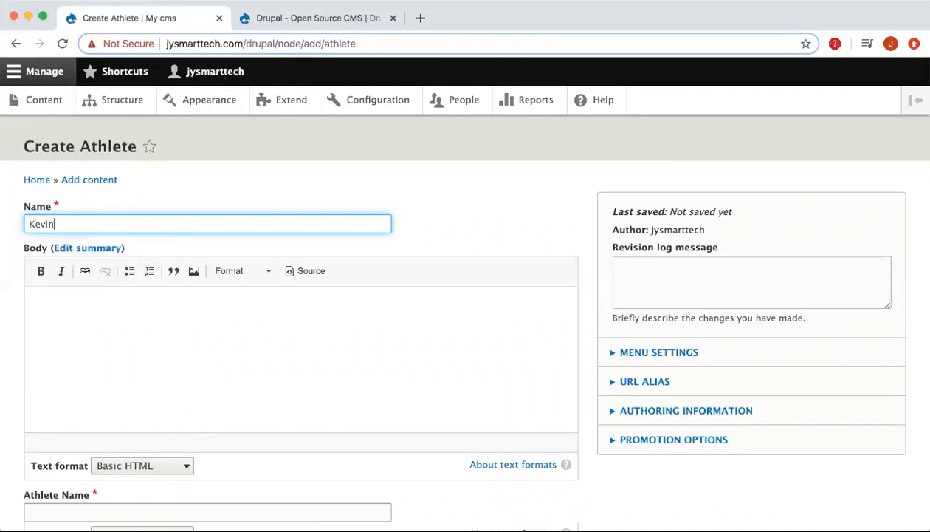
{"action": "left_click", "coordinate": [130, 326]}
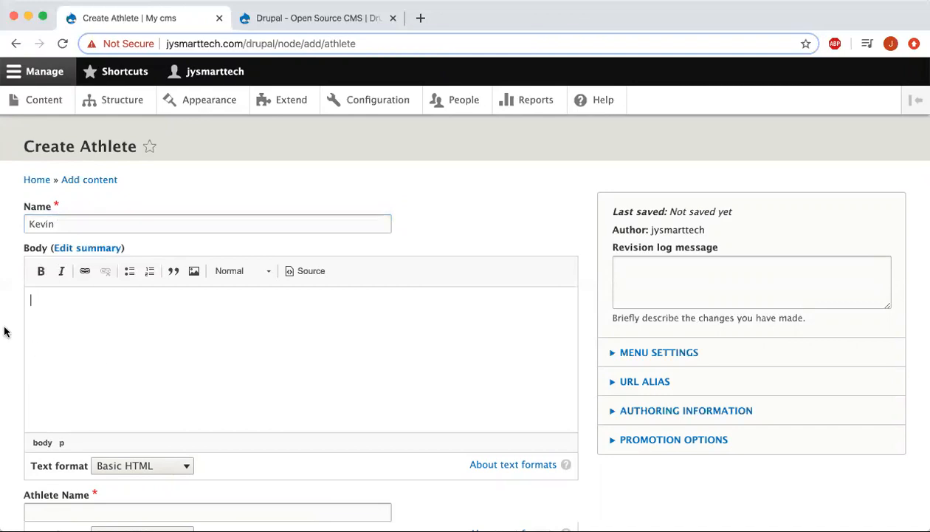
{"action": "scroll", "coordinate": [5, 337], "scroll_direction": "down", "scroll_amount": 5}
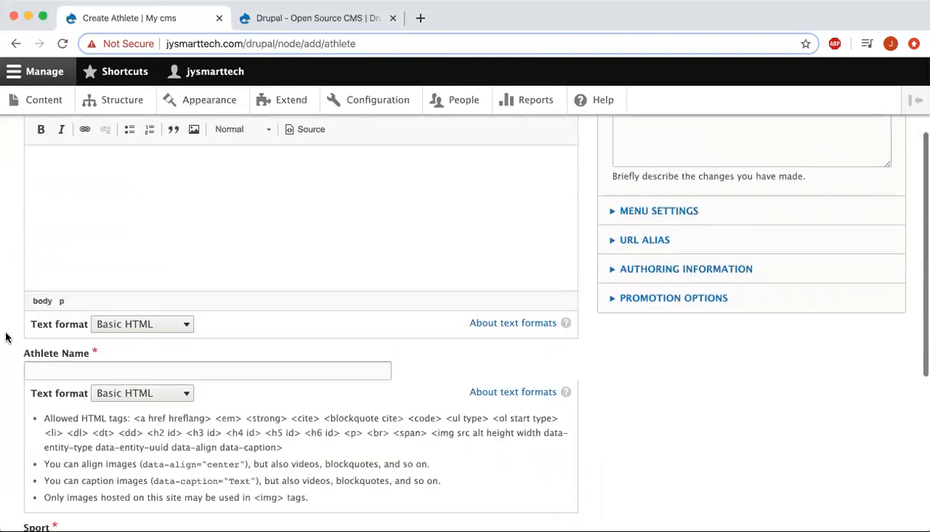
Fill Athlete Name with the athlete's full name and set Sport to 'Swimming'.
{"action": "left_click", "coordinate": [104, 284]}
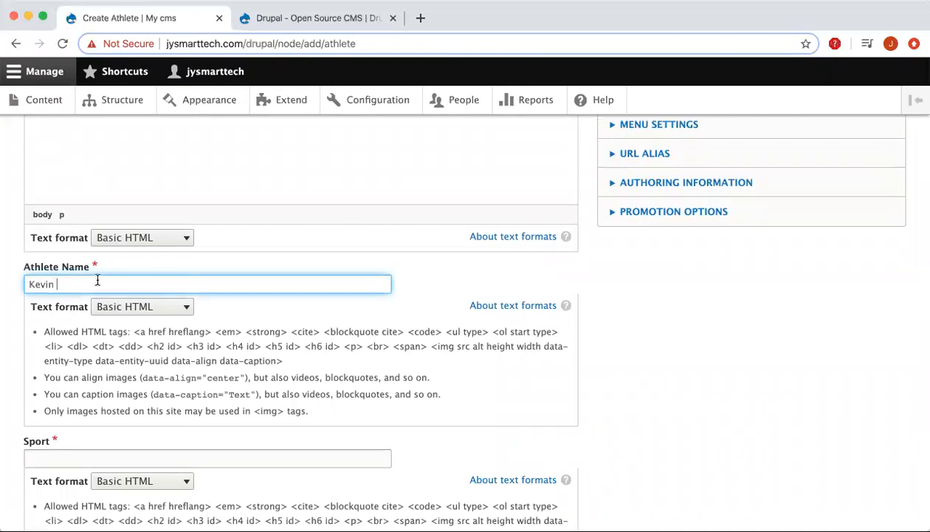
{"action": "scroll", "coordinate": [20, 215], "scroll_direction": "up", "scroll_amount": 5}
{"action": "scroll", "coordinate": [21, 214], "scroll_direction": "down", "scroll_amount": 6}
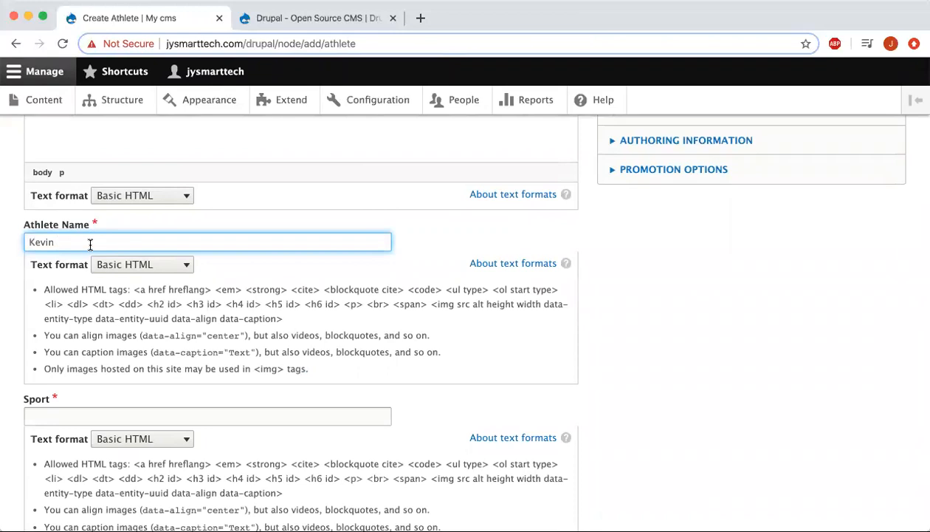
{"action": "left_click", "coordinate": [7, 266]}
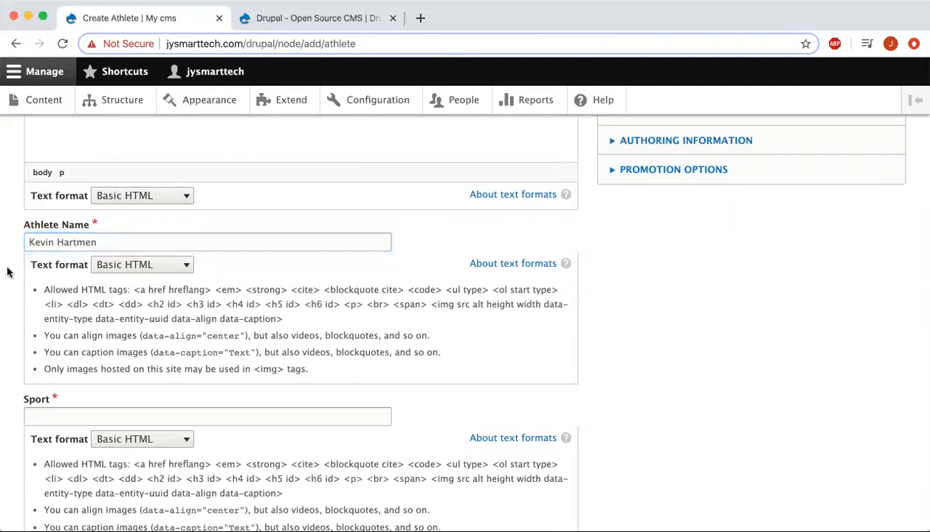
{"action": "scroll", "coordinate": [15, 247], "scroll_direction": "down", "scroll_amount": 3}
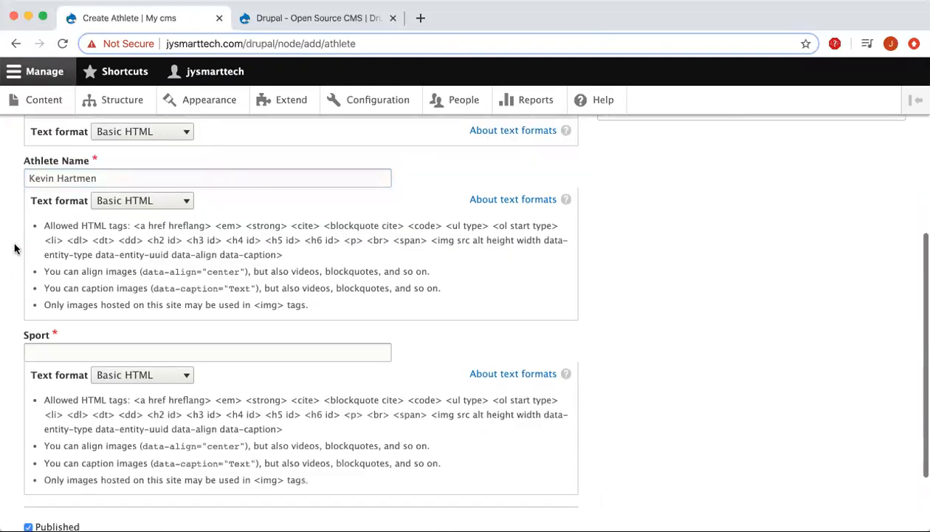
{"action": "left_click", "coordinate": [52, 312]}
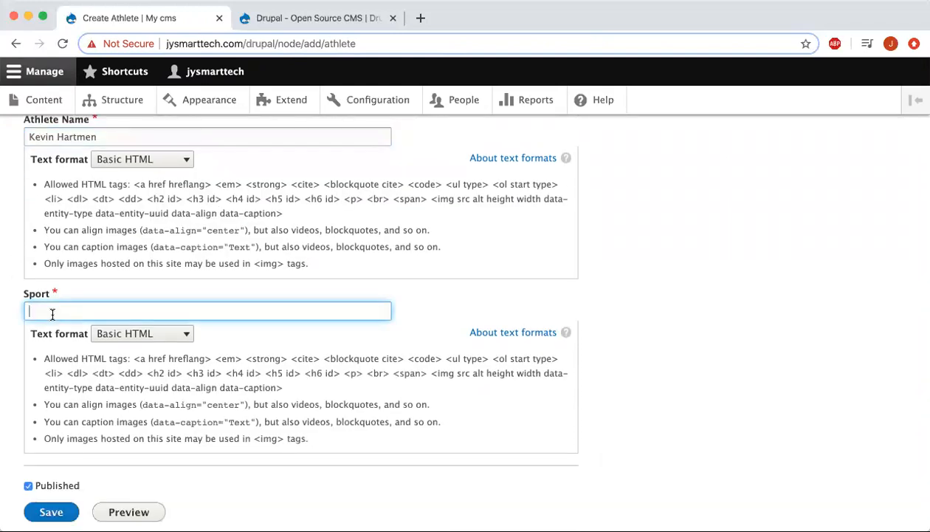
{"action": "type", "text": "Swimming"}
{"action": "left_click", "coordinate": [11, 337]}
{"action": "scroll", "coordinate": [11, 337], "scroll_direction": "down", "scroll_amount": 2}
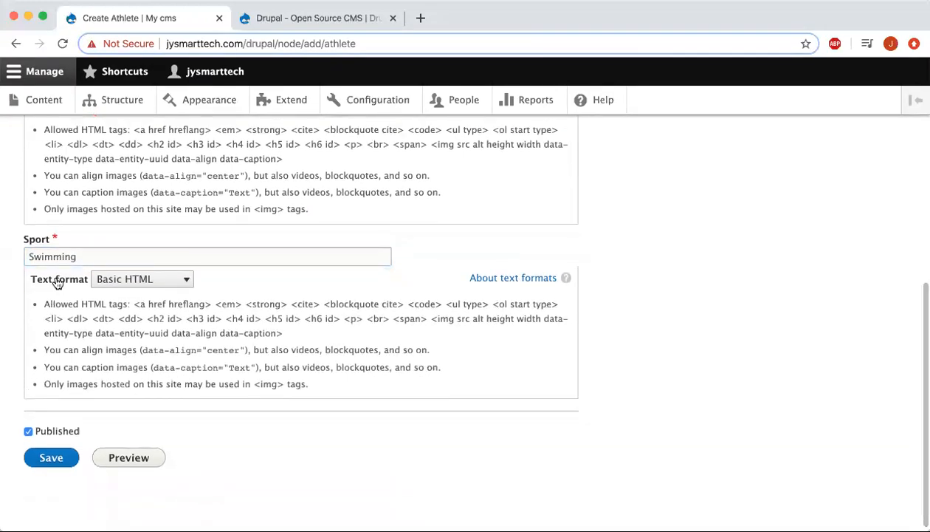
Save the new Athlete node and review its published page showing the full name and Sport: Swimming.
{"action": "left_click", "coordinate": [46, 452]}
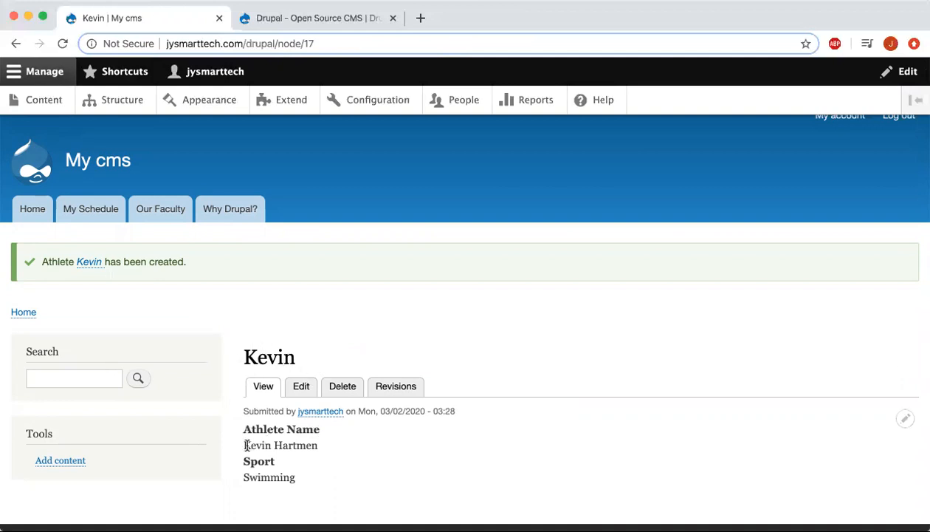
{"action": "scroll", "coordinate": [303, 446], "scroll_direction": "down", "scroll_amount": 2}
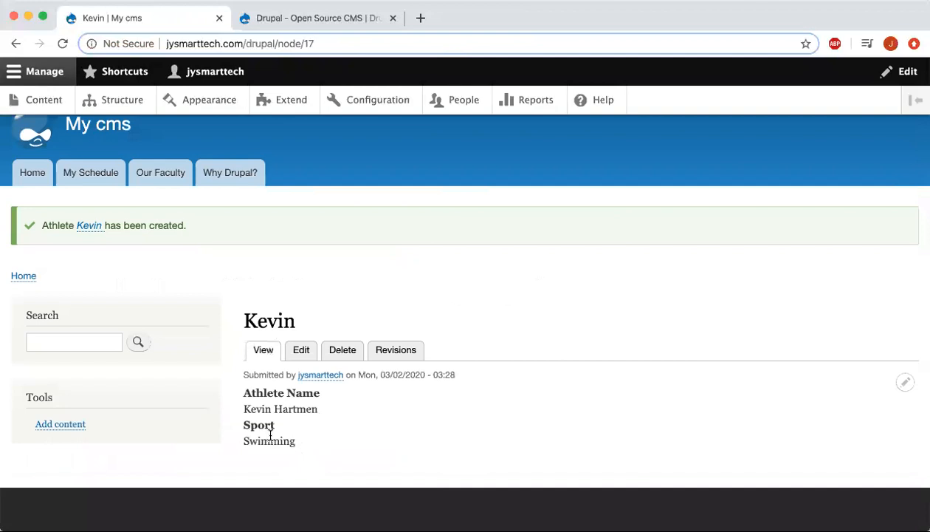